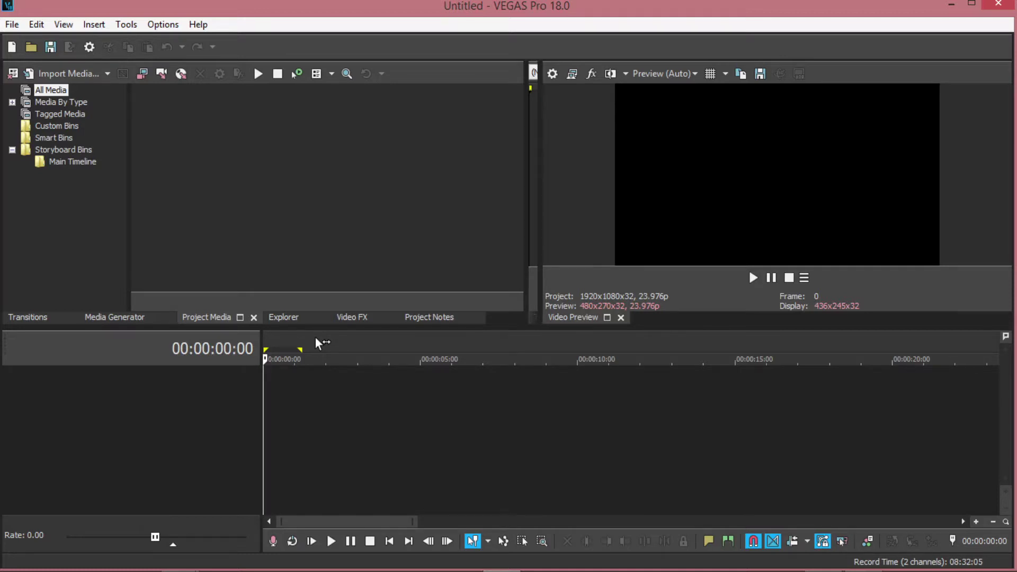
# Create an HD 1080-24p project with Best quality and resampling disabled, saved as the default.
pyautogui.click(6, 27)
pyautogui.click(20, 42)
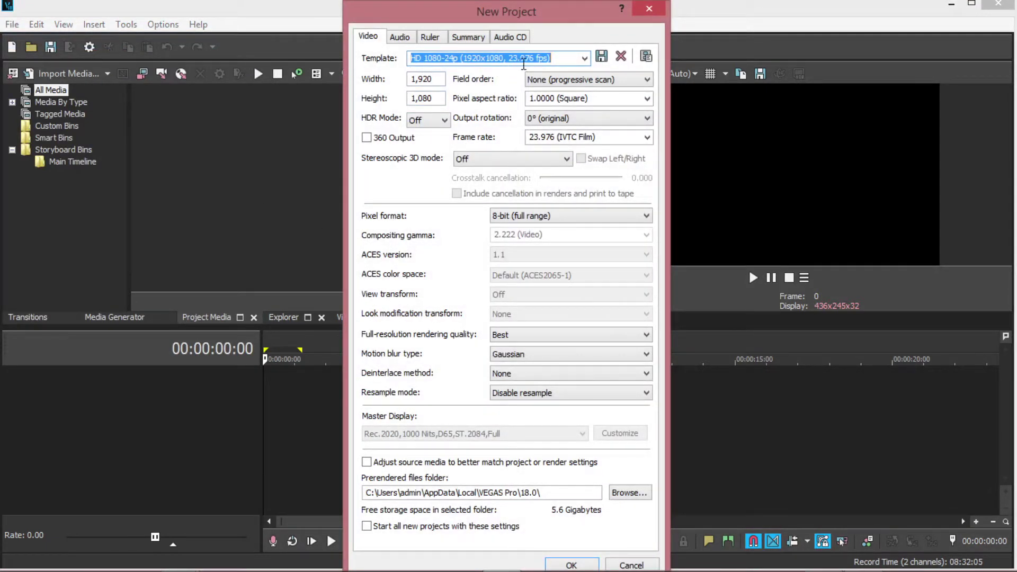
pyautogui.click(585, 59)
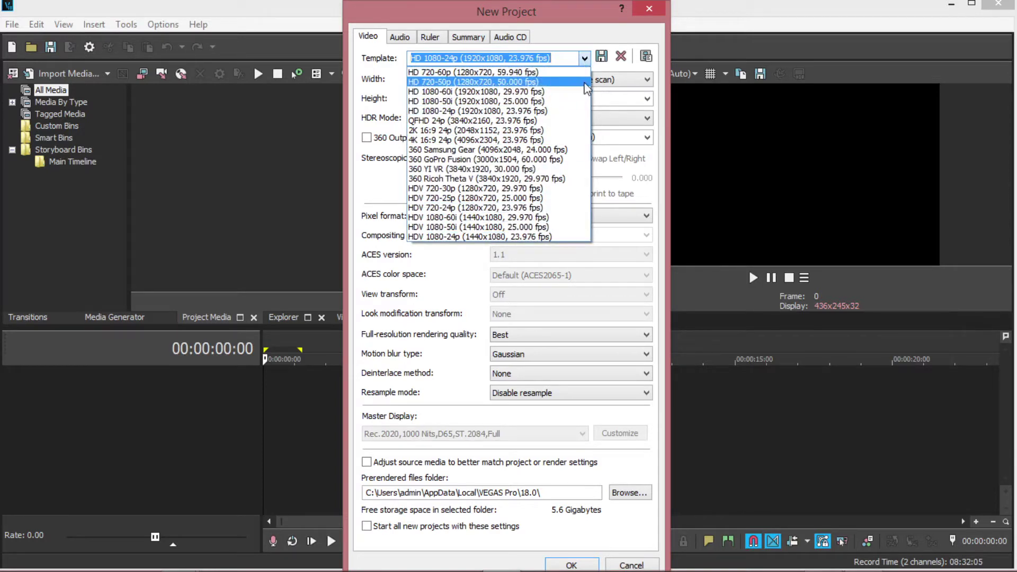
pyautogui.click(585, 58)
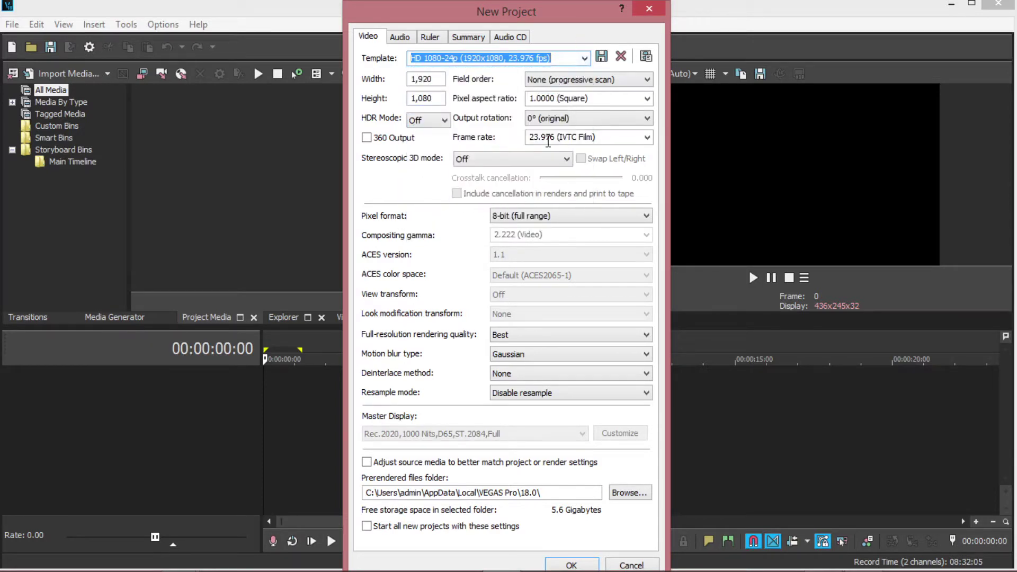
pyautogui.click(530, 337)
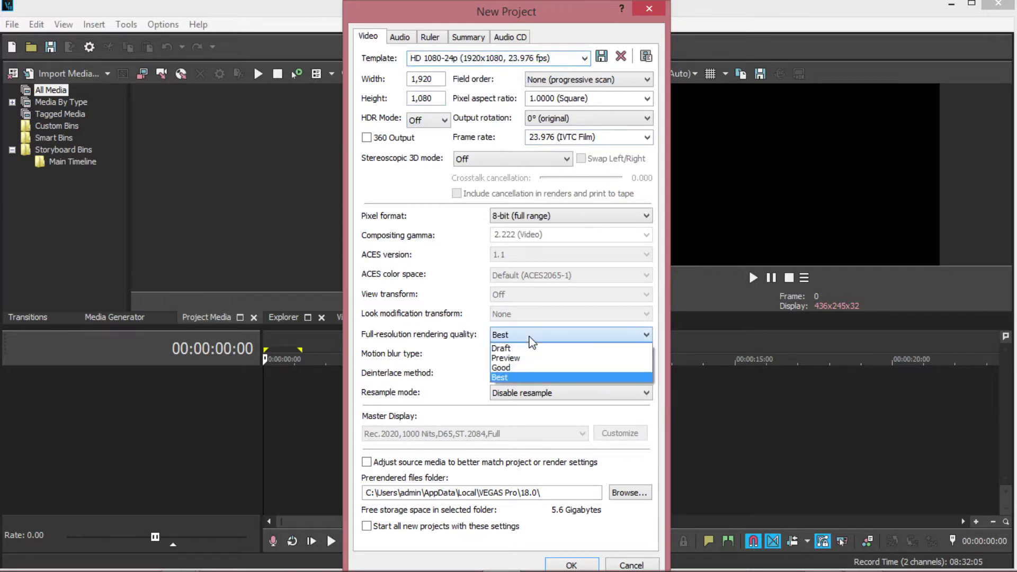
pyautogui.click(529, 377)
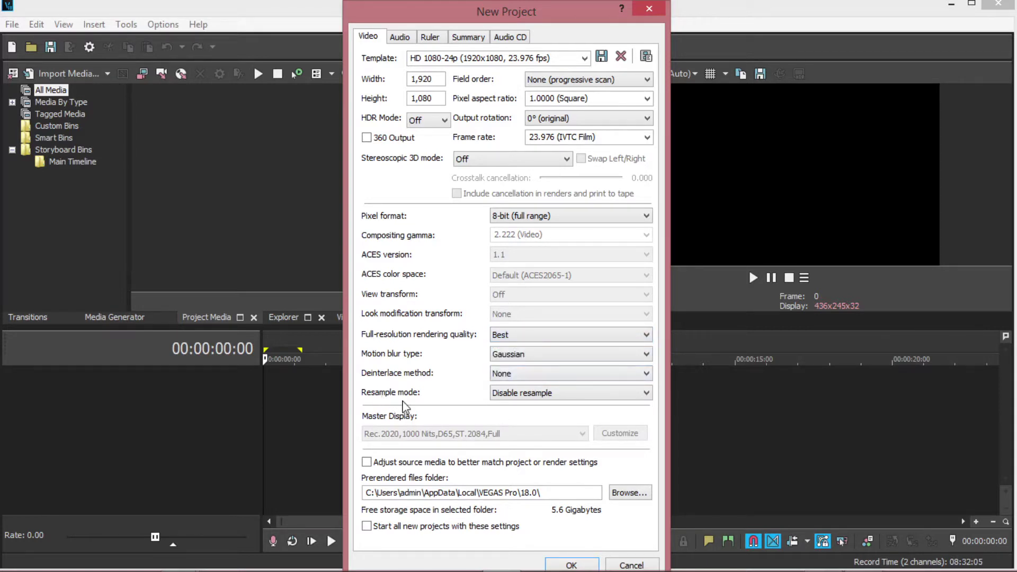
pyautogui.click(526, 393)
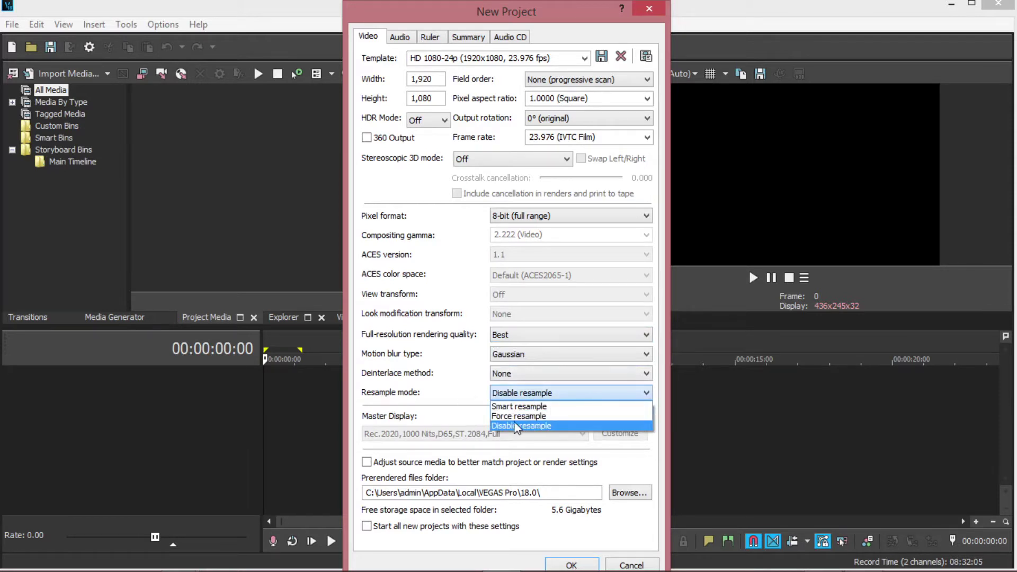
pyautogui.click(532, 427)
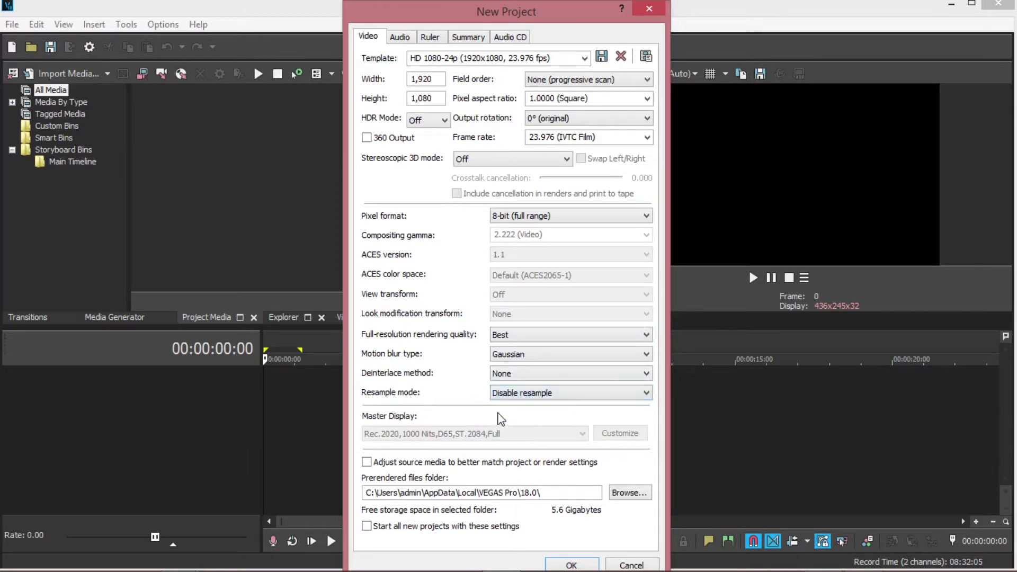
pyautogui.click(367, 527)
pyautogui.click(569, 565)
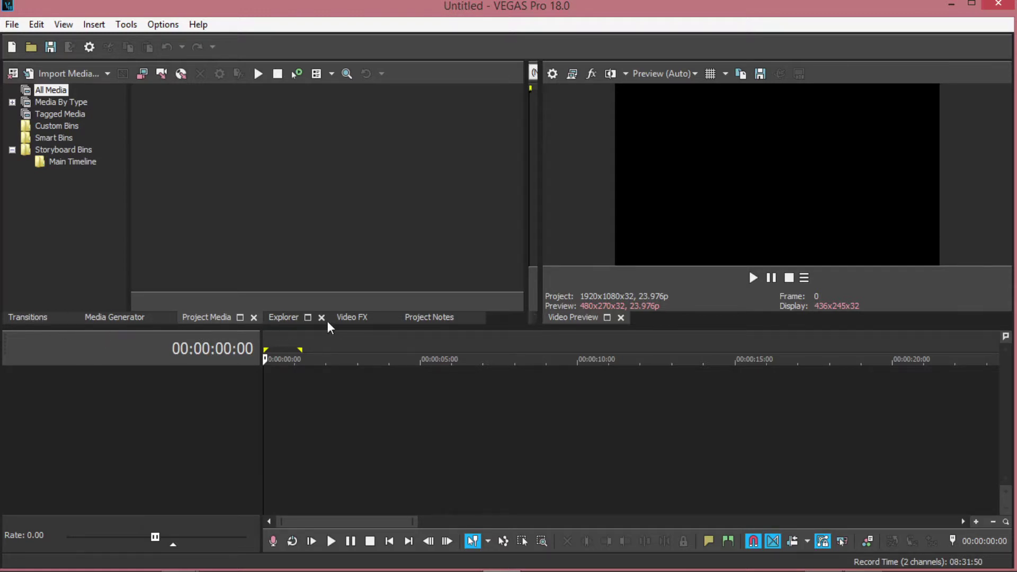
# Dock the Trimmer window beside the Video Preview with Alt+2.
pyautogui.hotkey('alt', '2')
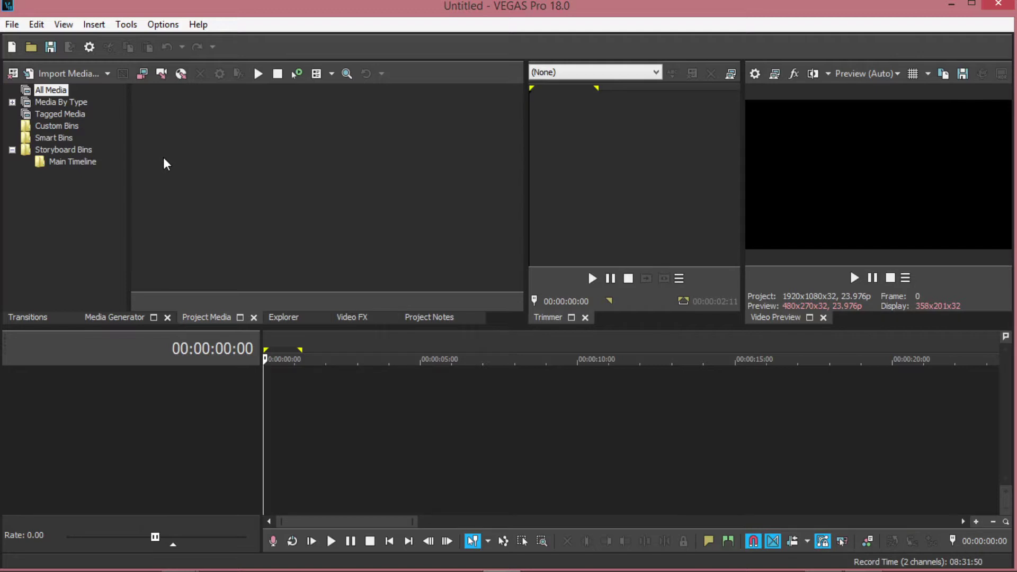
# Import test 2a.mp4, and drag bit.mp4 from the tut folder into Project Media.
pyautogui.click(62, 73)
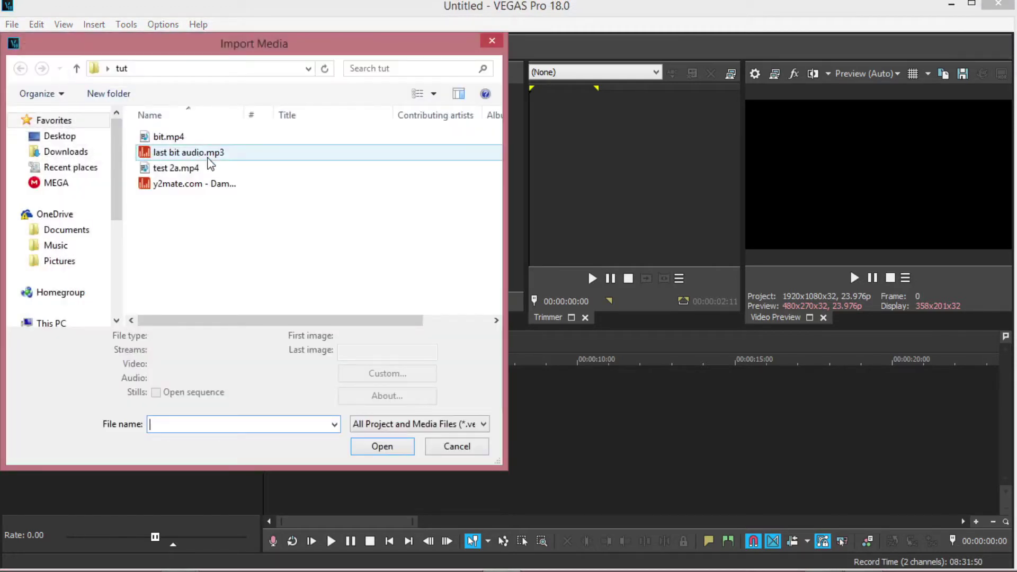
pyautogui.click(201, 171)
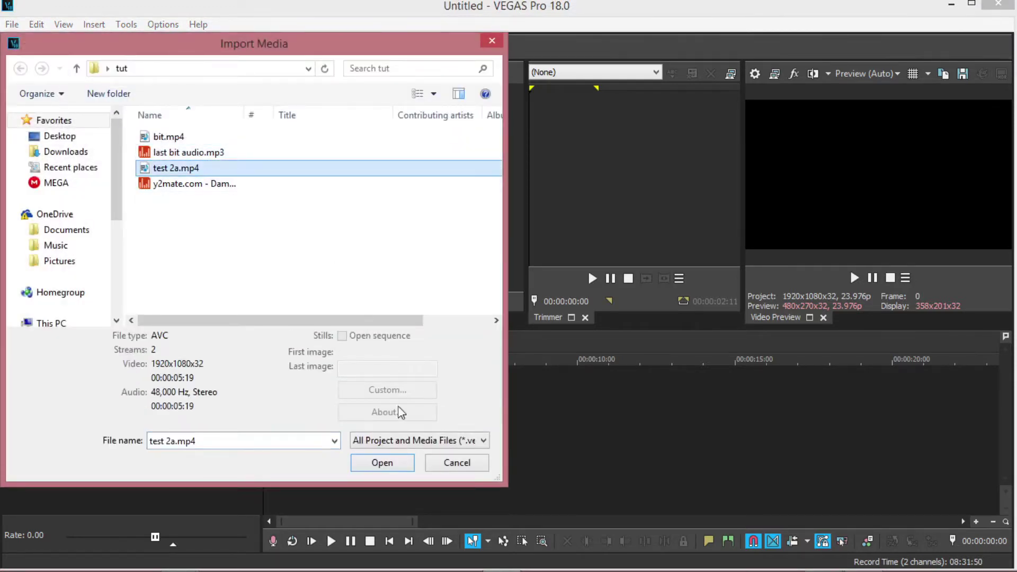
pyautogui.click(382, 464)
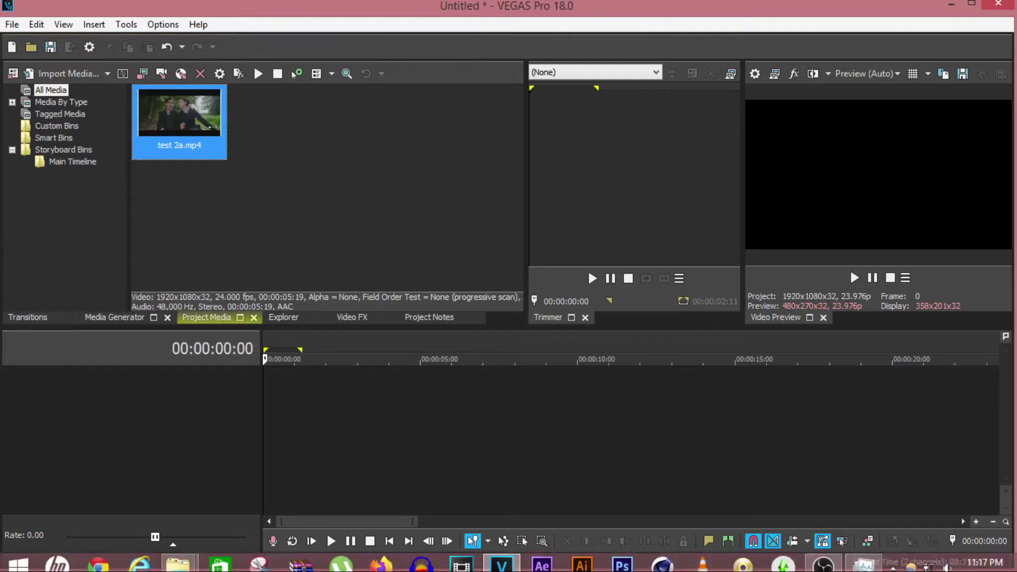
pyautogui.moveTo(189, 561)
pyautogui.click(237, 501)
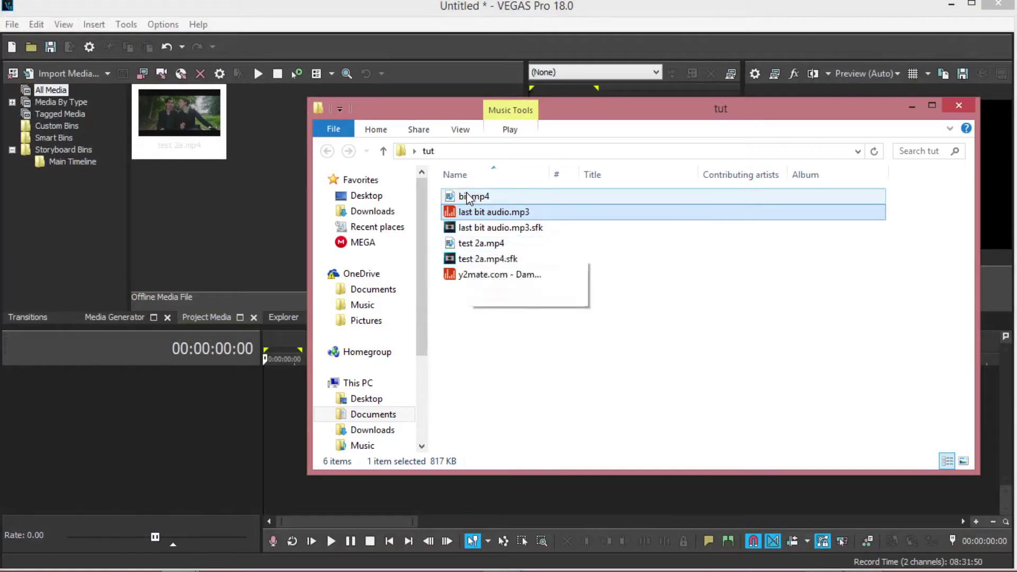
pyautogui.moveTo(470, 197); pyautogui.dragTo(214, 215)
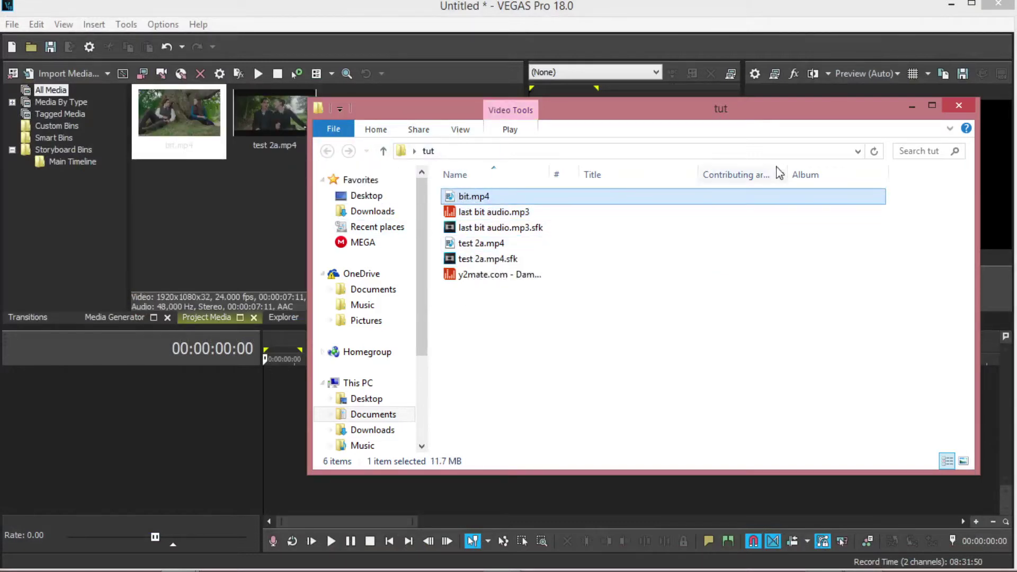
pyautogui.click(911, 106)
# Import last bit audio.mp3 through File > Import > Media.
pyautogui.click(11, 24)
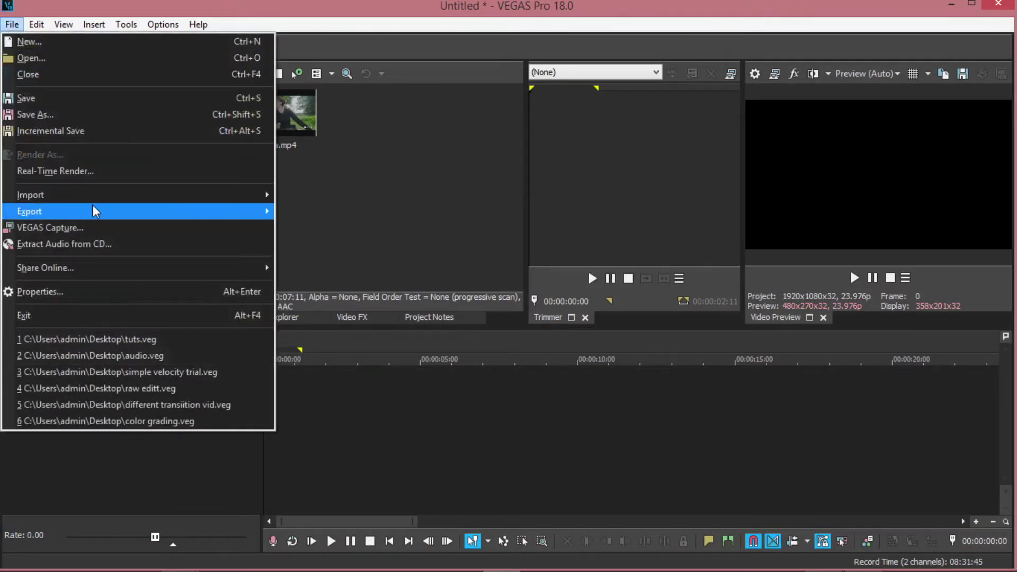
pyautogui.moveTo(243, 194)
pyautogui.click(288, 195)
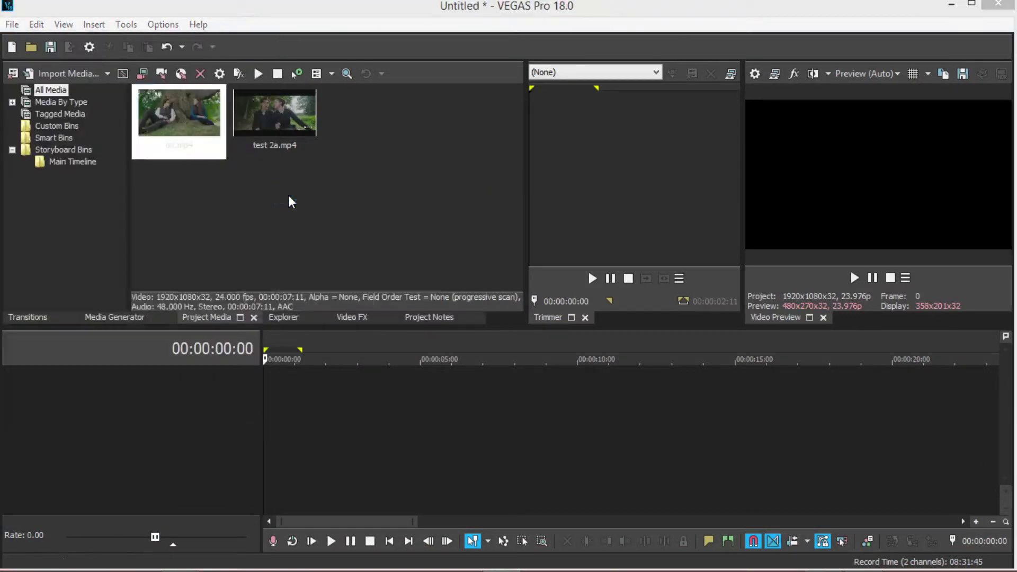
pyautogui.click(163, 154)
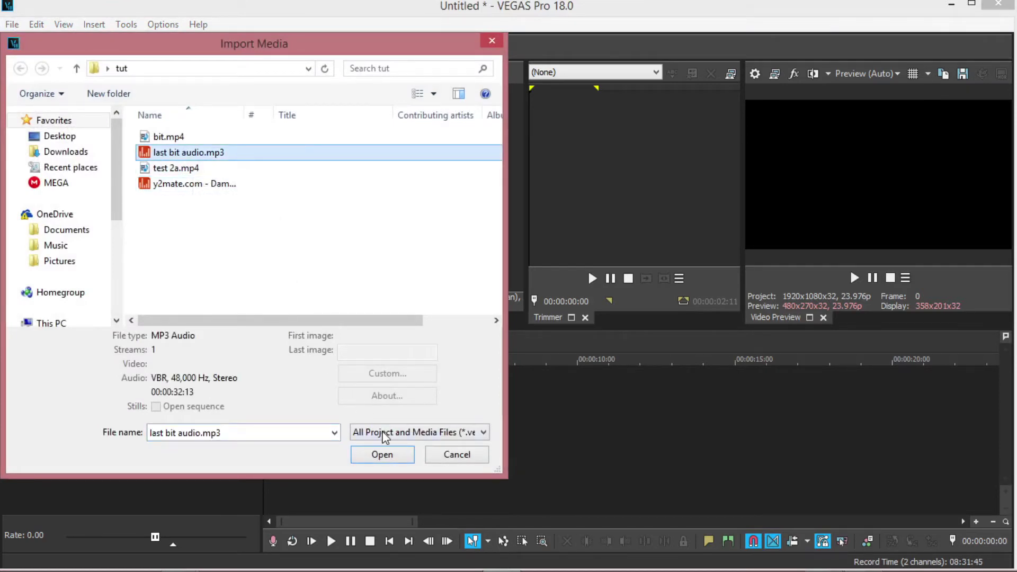
pyautogui.click(377, 457)
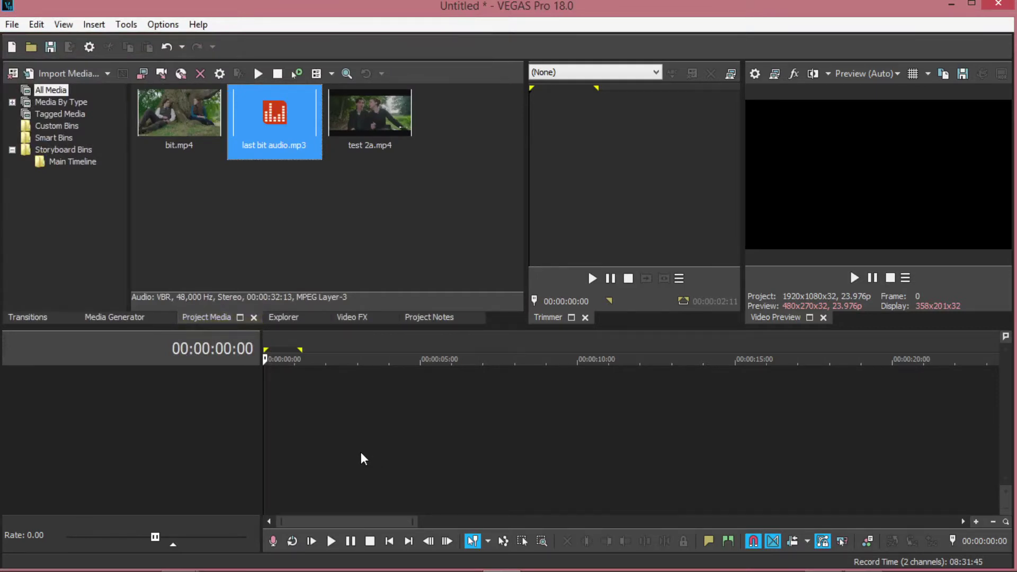
# Save the project to the Desktop as tutts.veg.
pyautogui.click(51, 46)
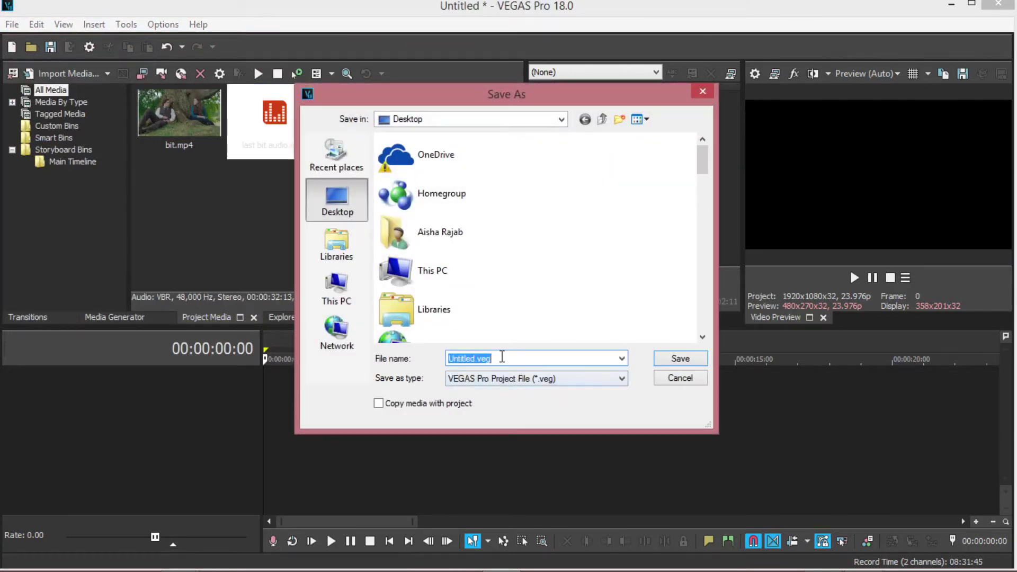
pyautogui.write('tutts')
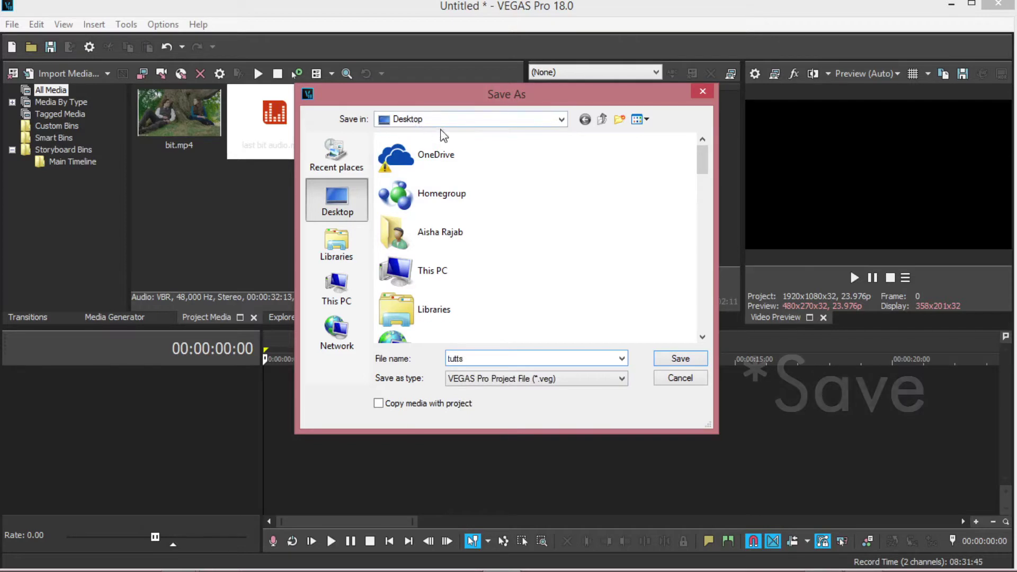
pyautogui.click(659, 357)
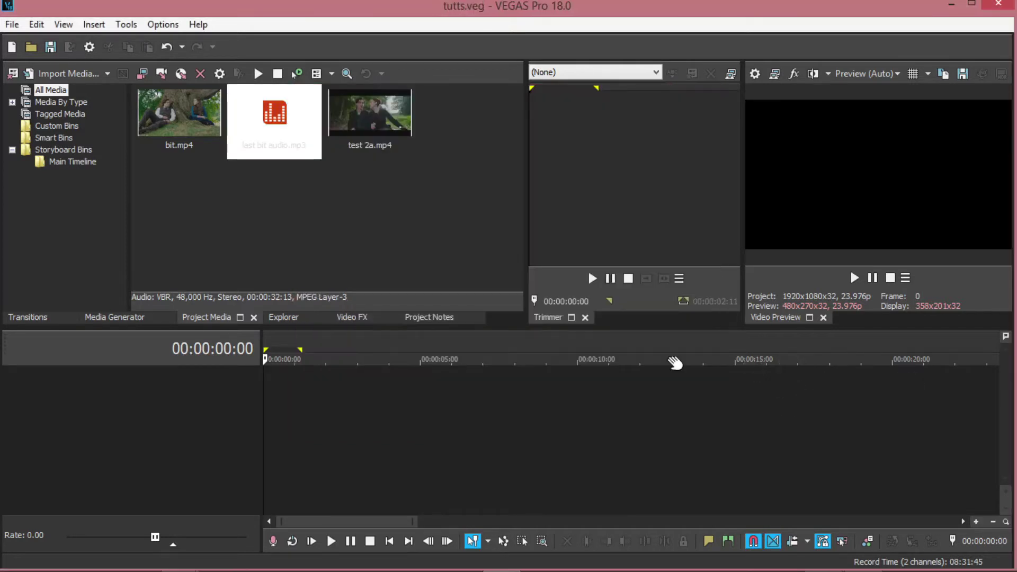
pyautogui.click(342, 207)
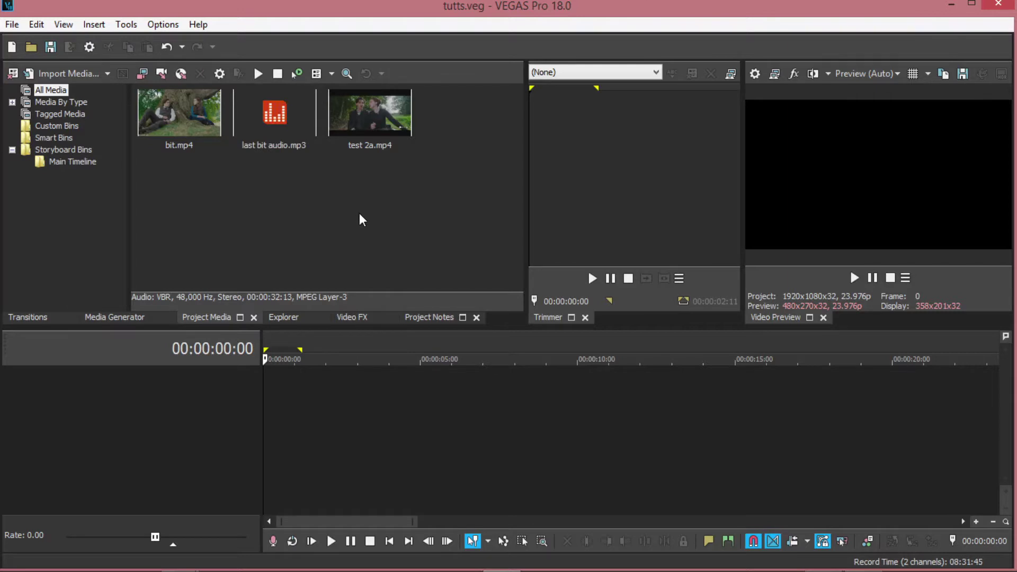
# Load bit.mp4 into a widened Trimmer and mark 00:00:00:00 to 00:00:02:22.
pyautogui.moveTo(529, 236); pyautogui.dragTo(447, 218)
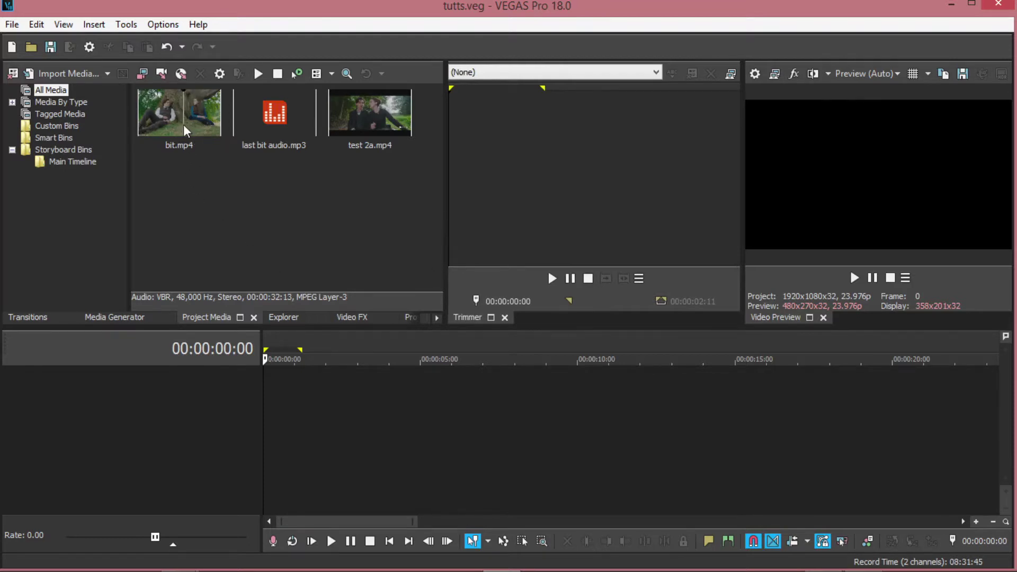
pyautogui.moveTo(169, 134); pyautogui.dragTo(564, 215)
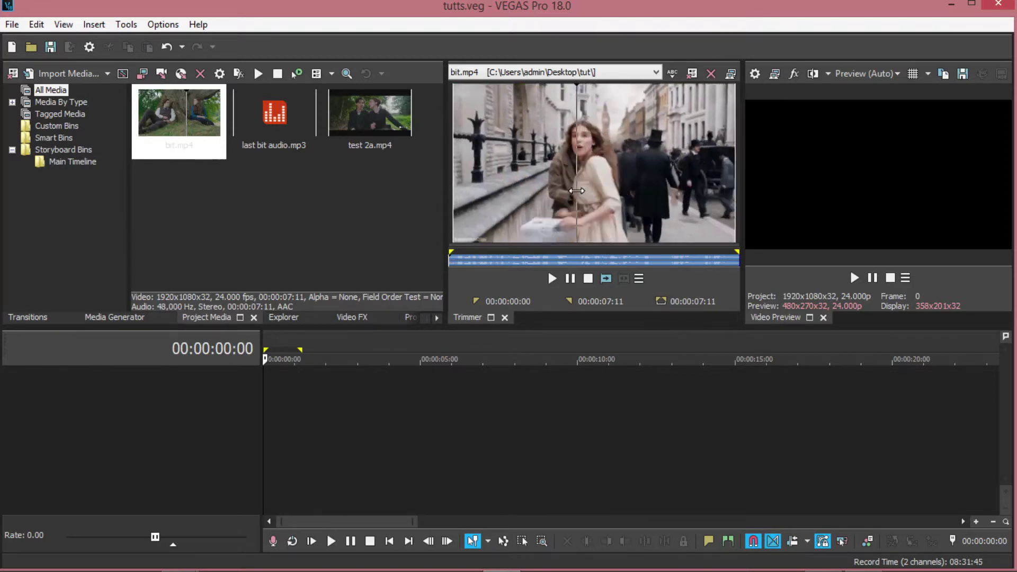
pyautogui.moveTo(453, 260); pyautogui.dragTo(571, 259)
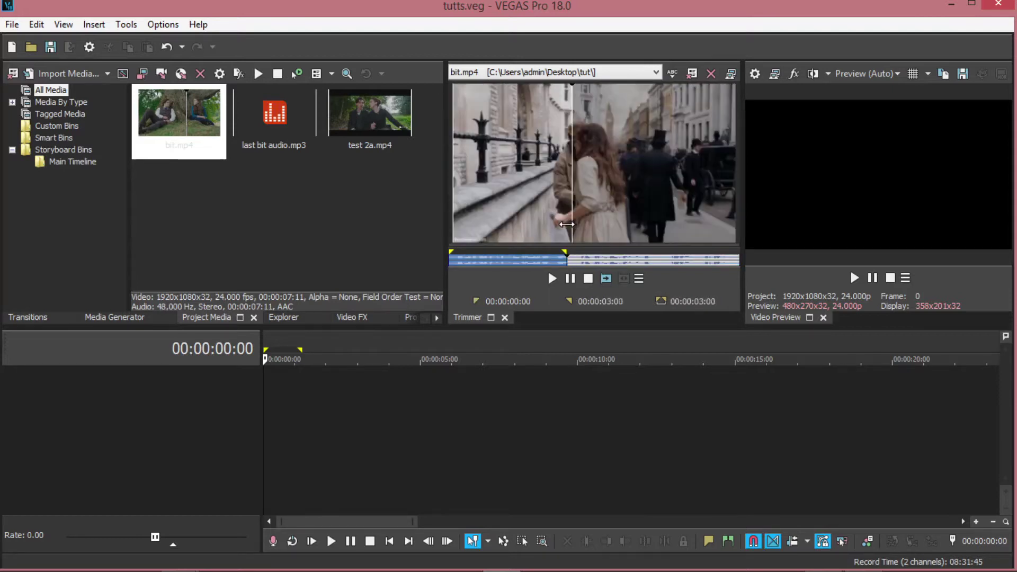
pyautogui.moveTo(572, 224); pyautogui.dragTo(565, 224)
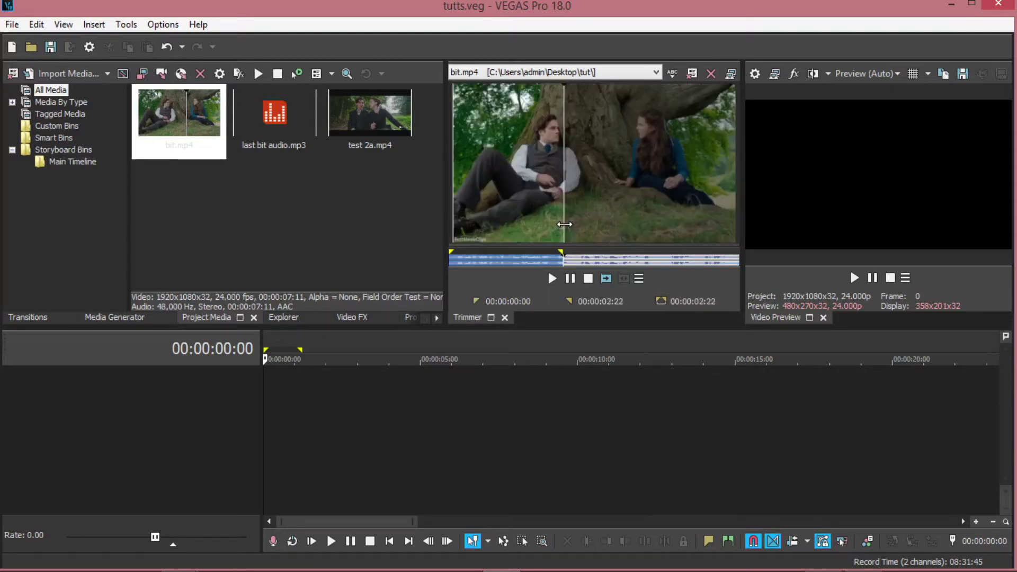
# Add the marked bit.mp4 section to the timeline as video and audio events.
pyautogui.click(606, 278)
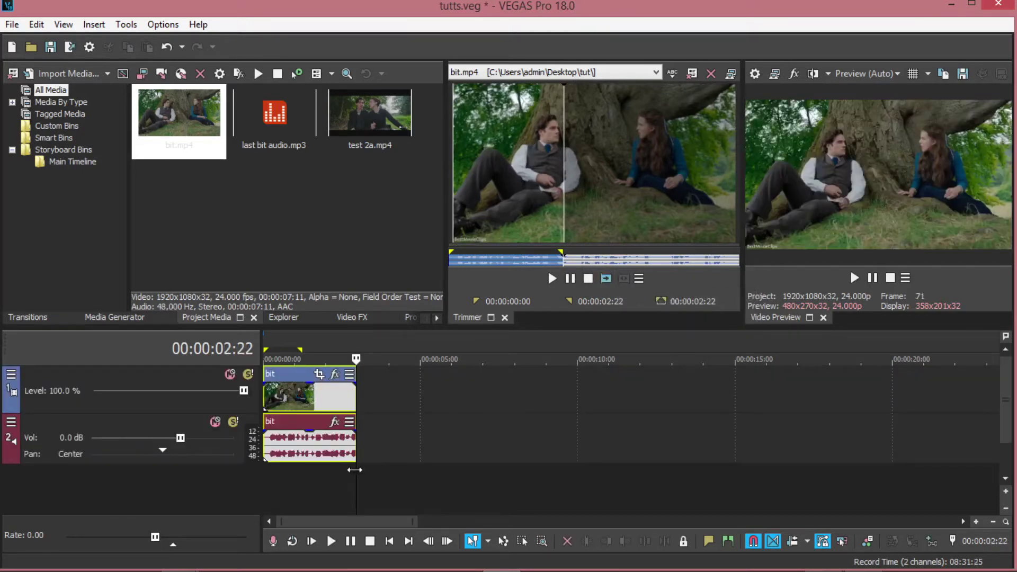
pyautogui.click(358, 480)
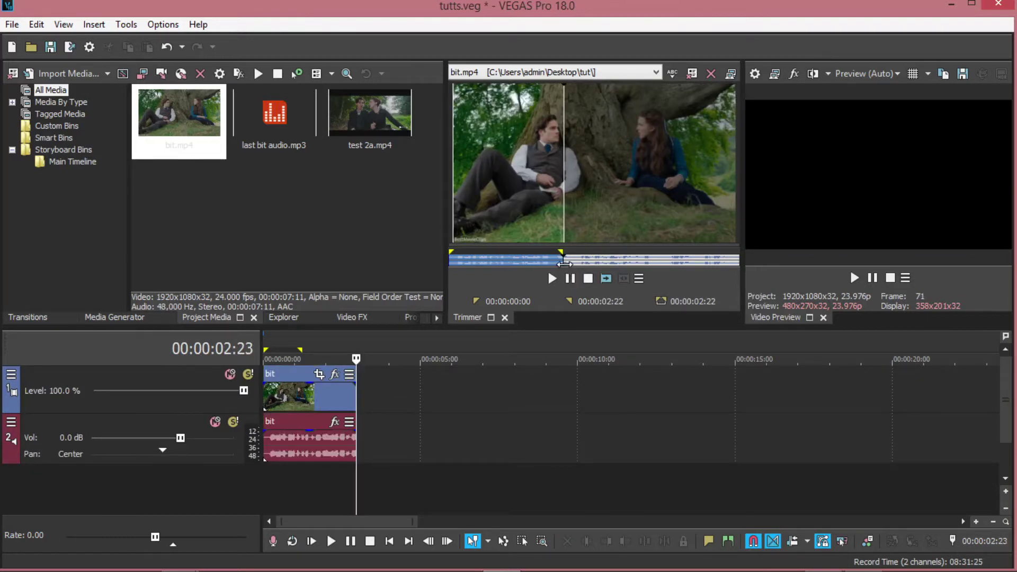
pyautogui.click(48, 382)
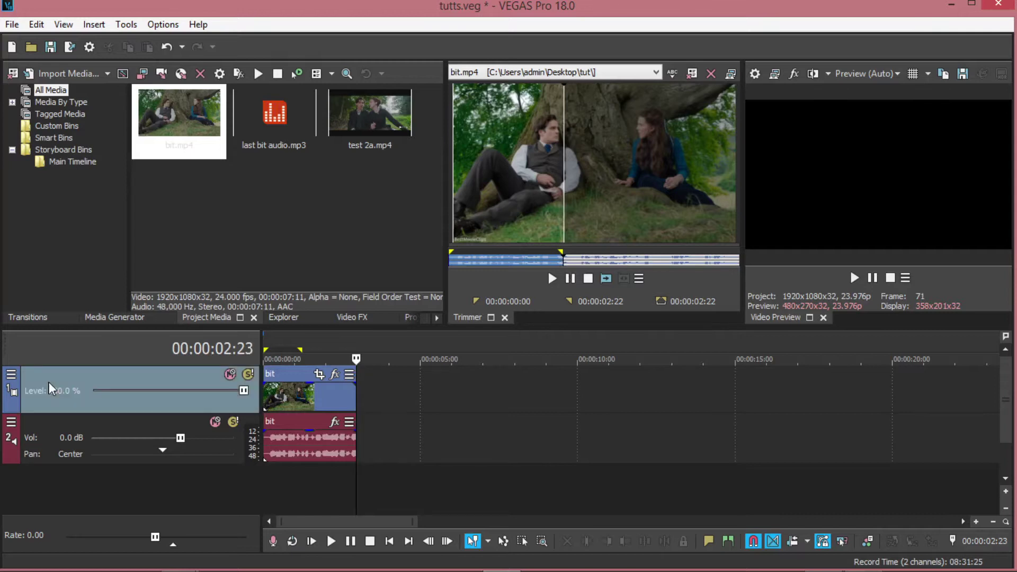
pyautogui.click(57, 433)
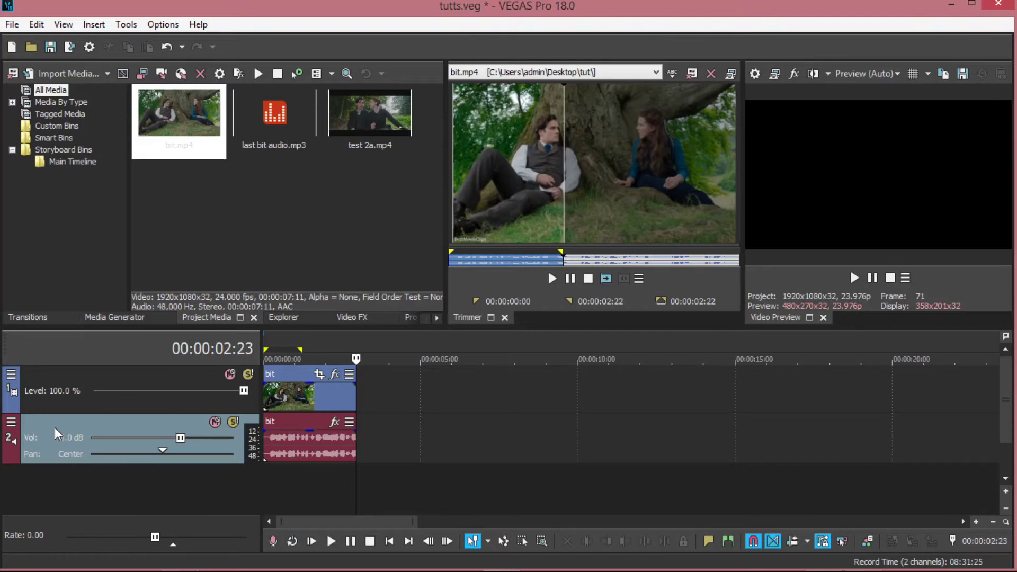
# Insert and delete a video track, then insert an empty audio track.
pyautogui.click(438, 393)
pyautogui.rightClick(438, 393)
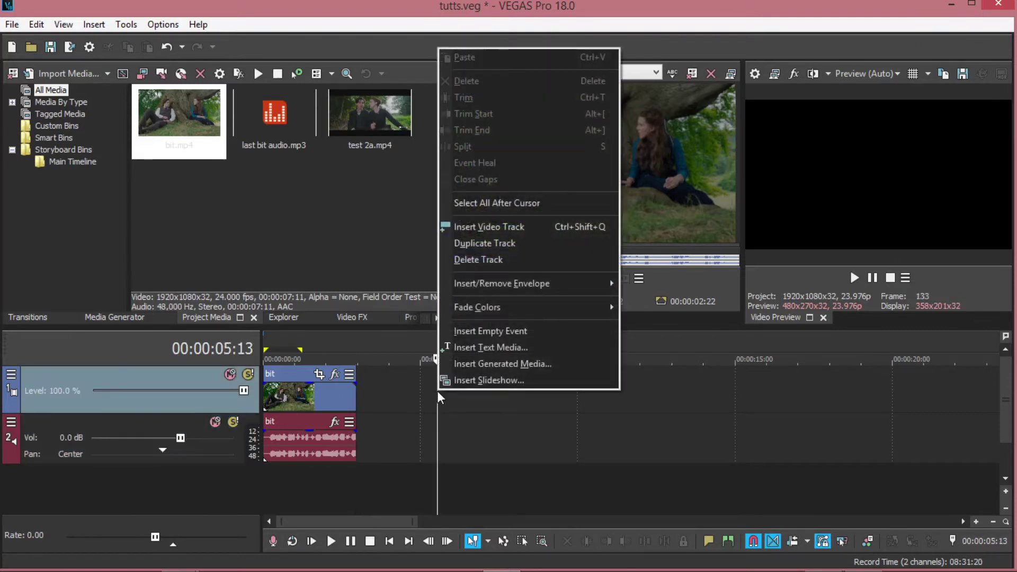
pyautogui.click(486, 228)
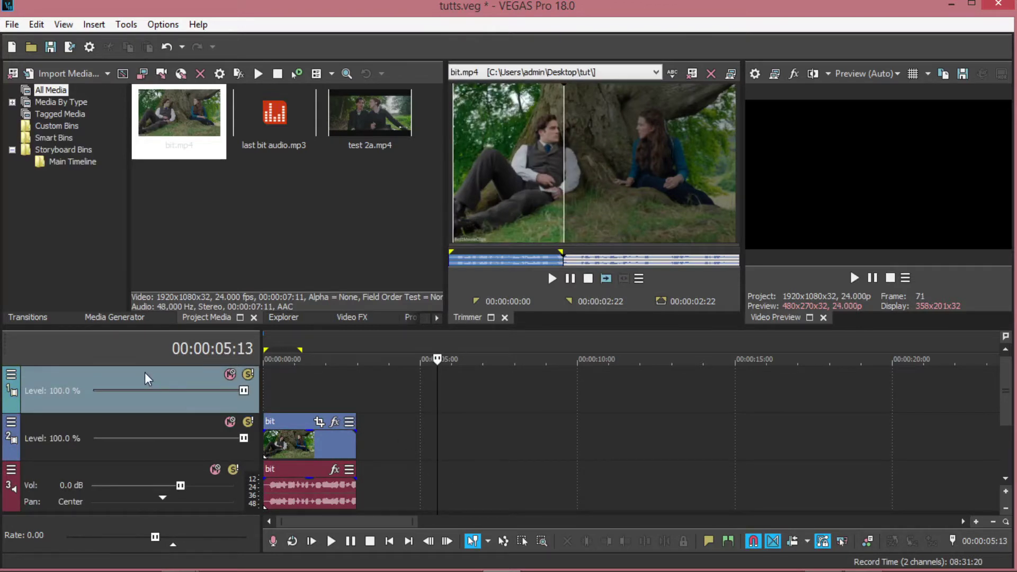
pyautogui.press('Delete')
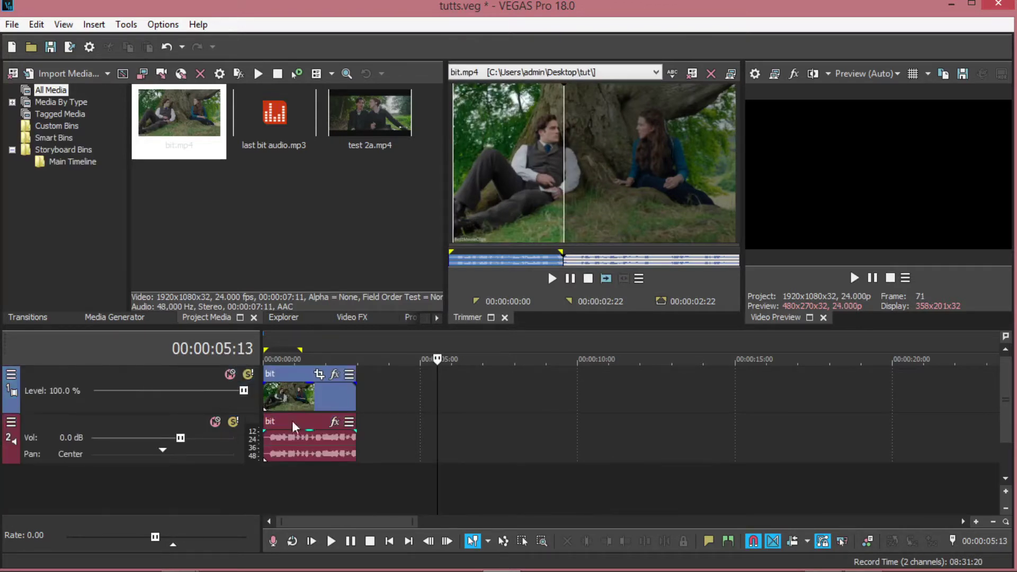
pyautogui.click(381, 446)
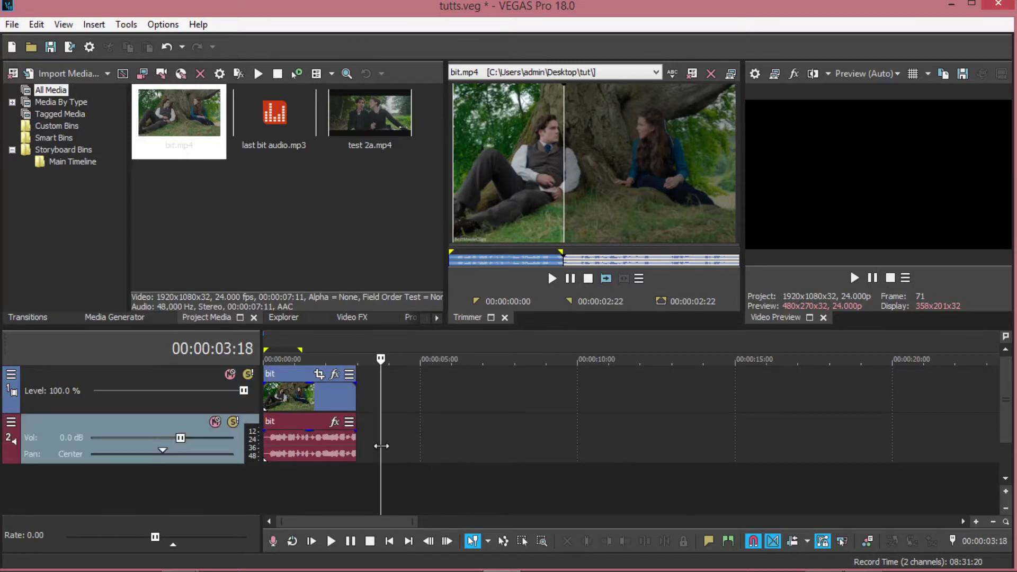
pyautogui.rightClick(381, 446)
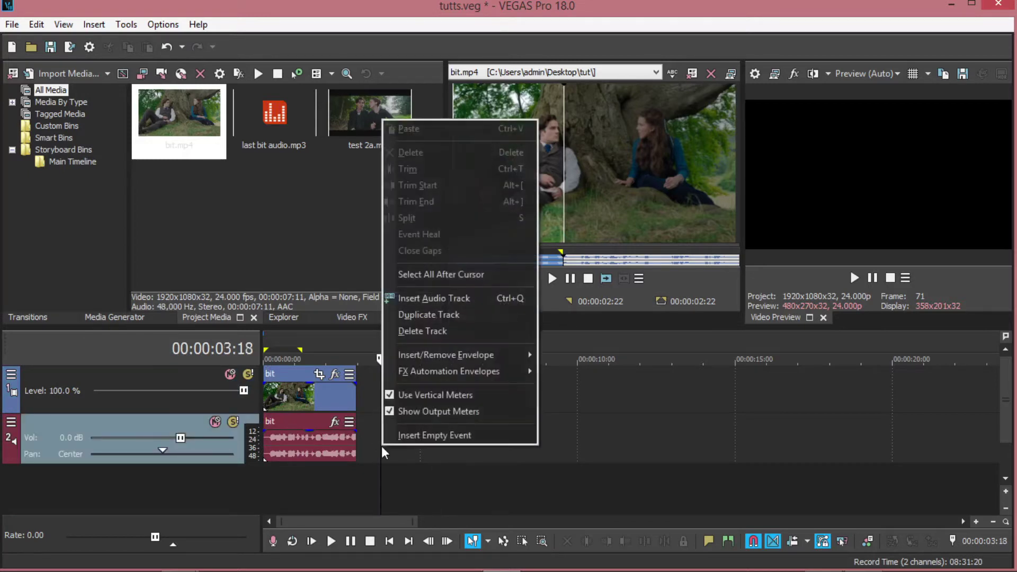
pyautogui.click(444, 299)
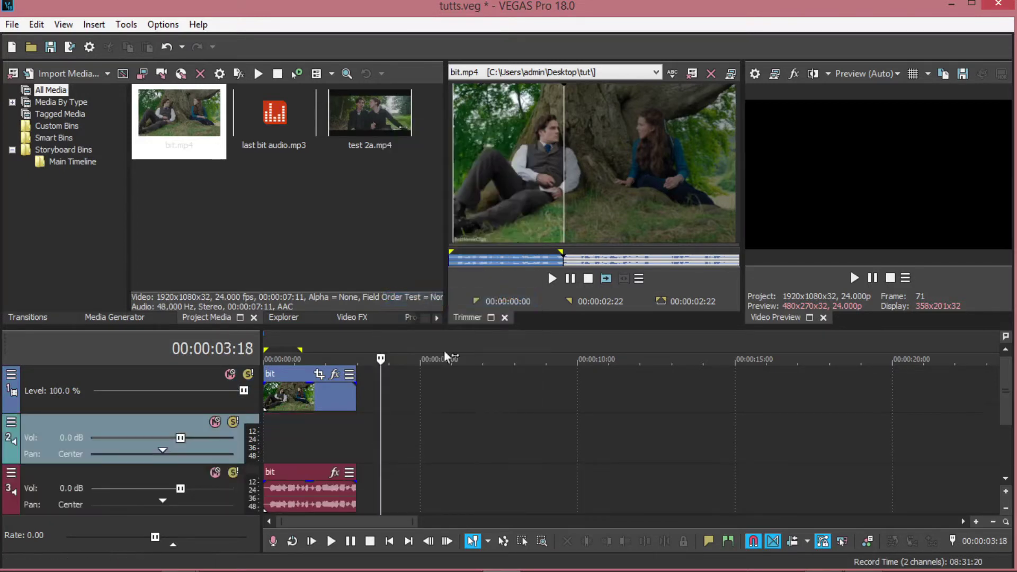
pyautogui.click(386, 437)
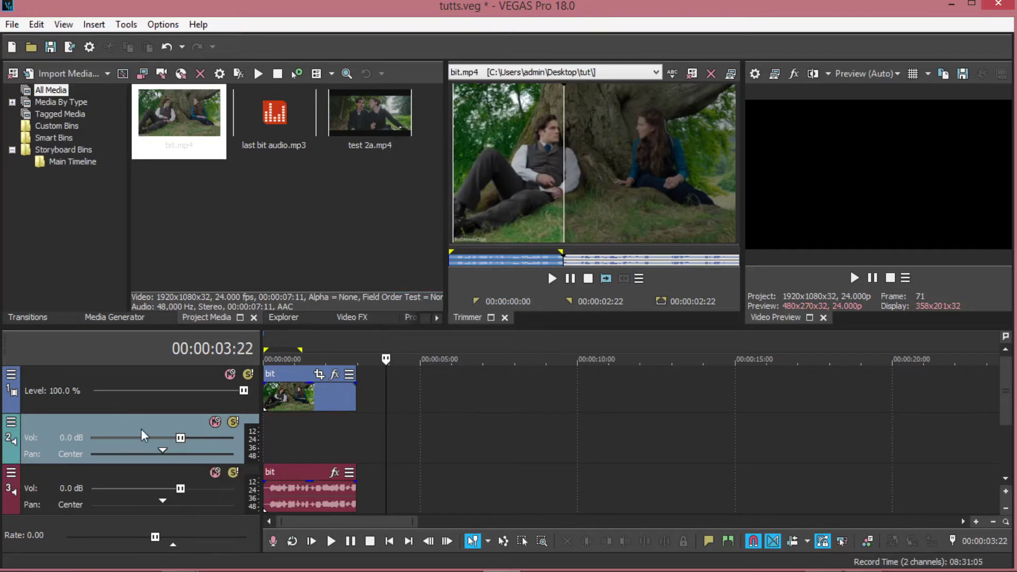
# Delete the empty audio track and adjust timeline zoom and track heights.
pyautogui.press('Delete')
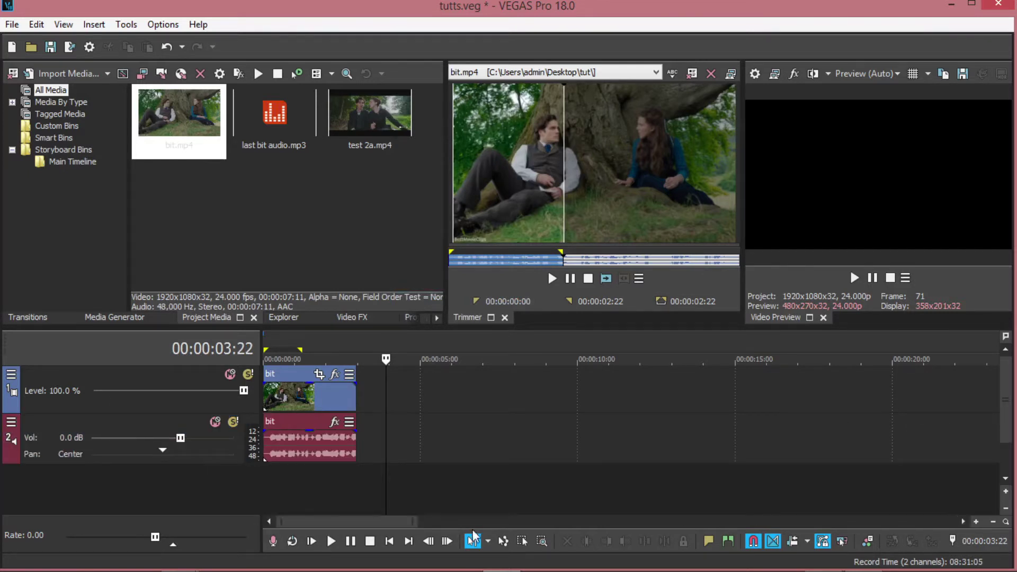
pyautogui.moveTo(416, 521); pyautogui.dragTo(343, 510)
pyautogui.scroll(3, 523, 408)
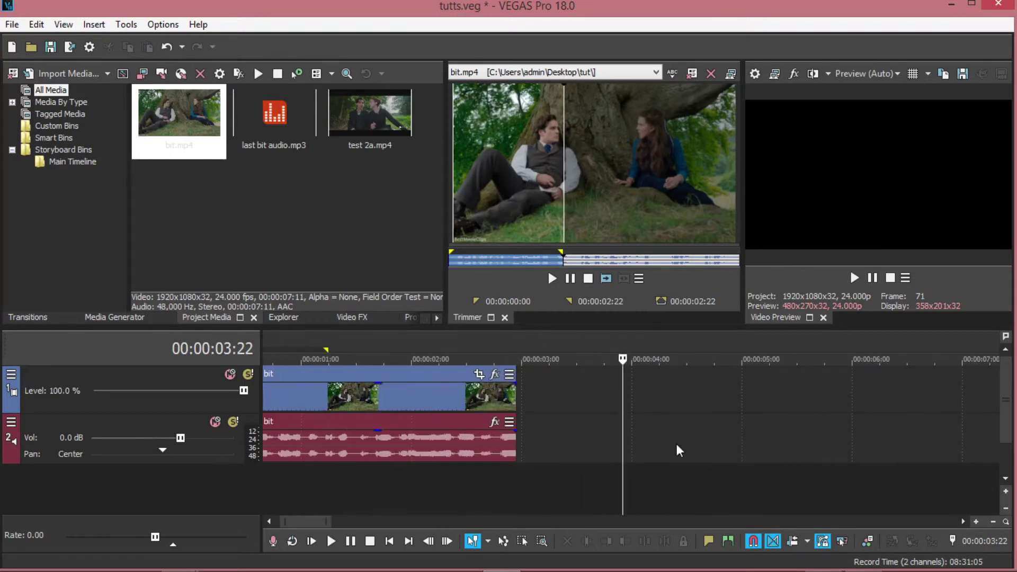
pyautogui.click(1006, 491)
pyautogui.click(1006, 491)
pyautogui.click(1006, 510)
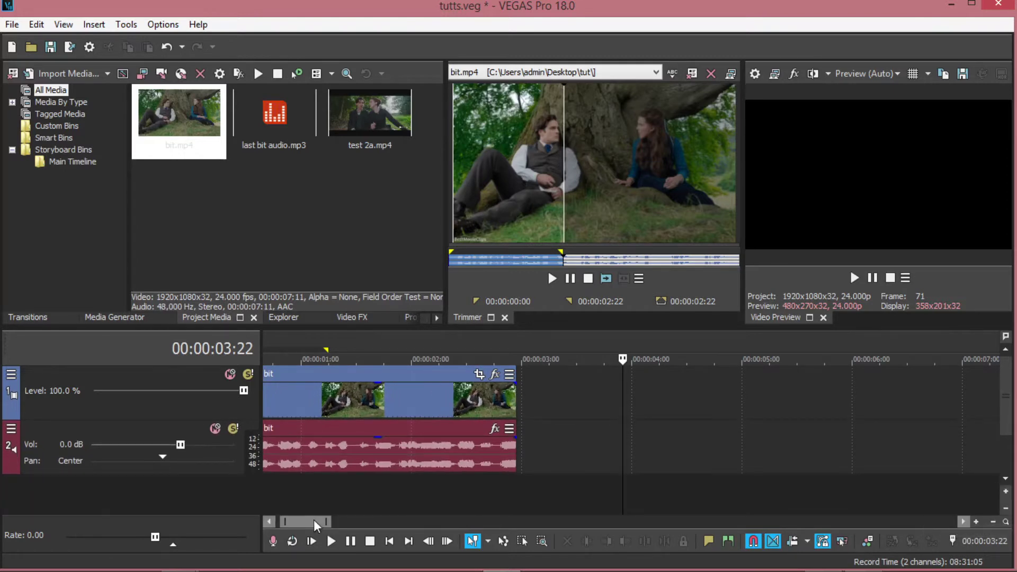
pyautogui.moveTo(311, 520); pyautogui.dragTo(297, 519)
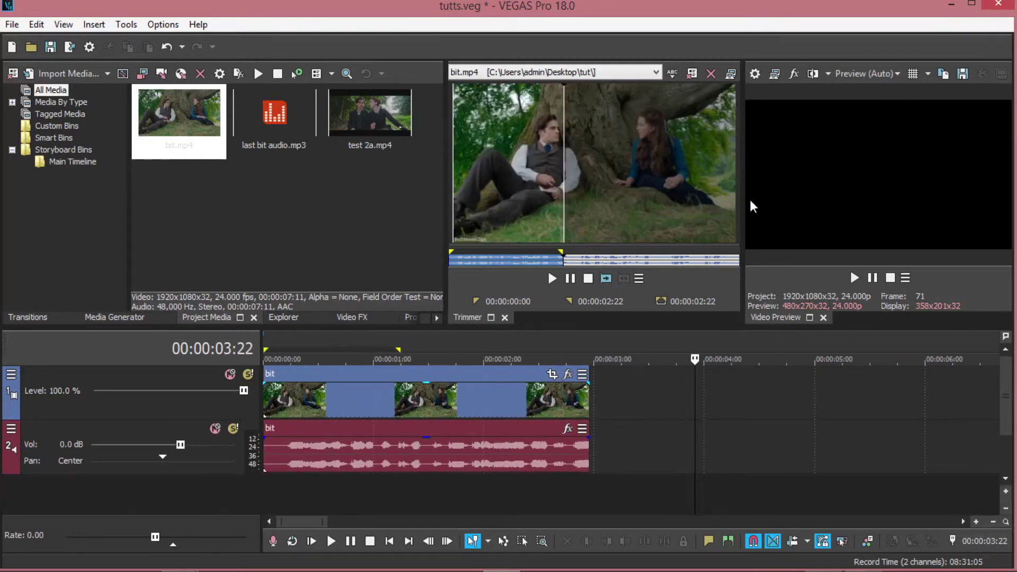
# Widen the video preview, try Best Full and Best Half, then settle on Preview (Auto).
pyautogui.moveTo(742, 202); pyautogui.dragTo(539, 201)
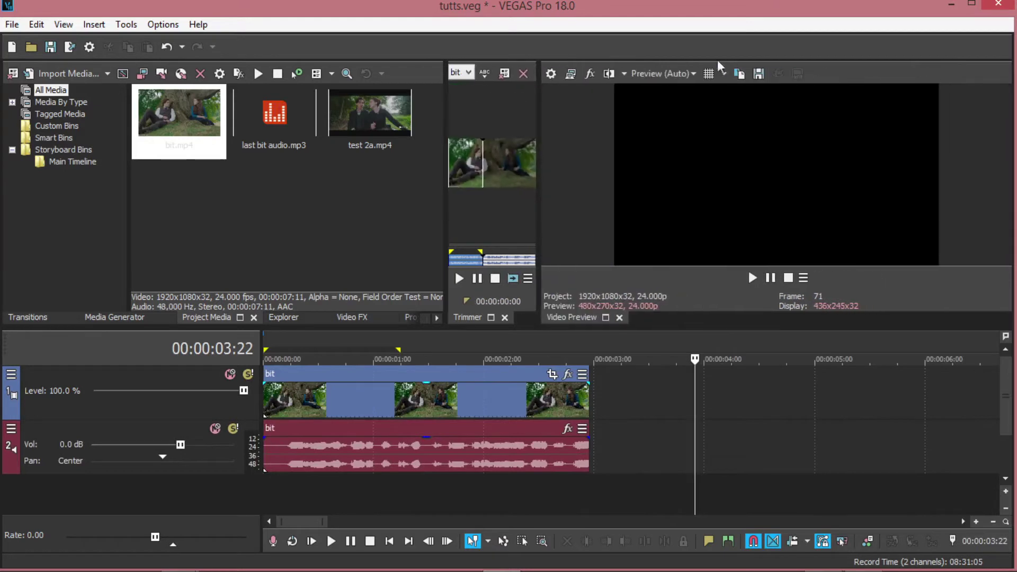
pyautogui.click(657, 71)
pyautogui.moveTo(666, 137)
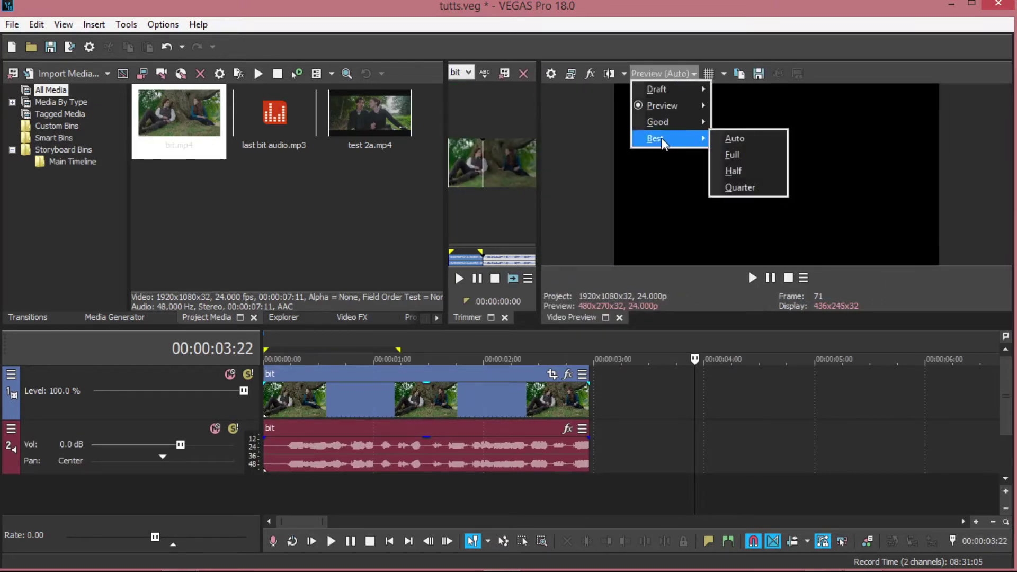
pyautogui.click(730, 154)
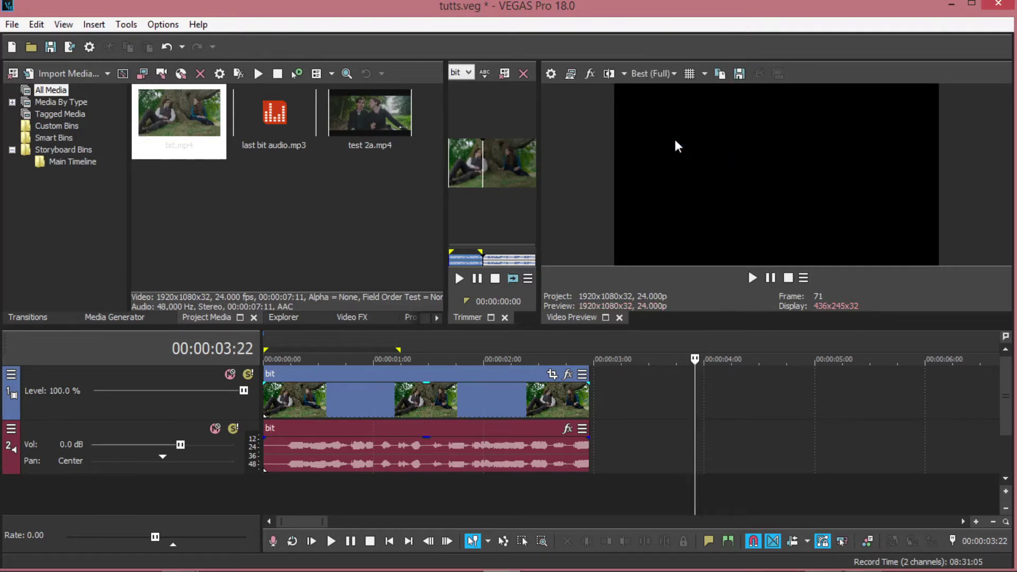
pyautogui.click(650, 75)
pyautogui.moveTo(695, 136)
pyautogui.click(735, 169)
pyautogui.click(651, 75)
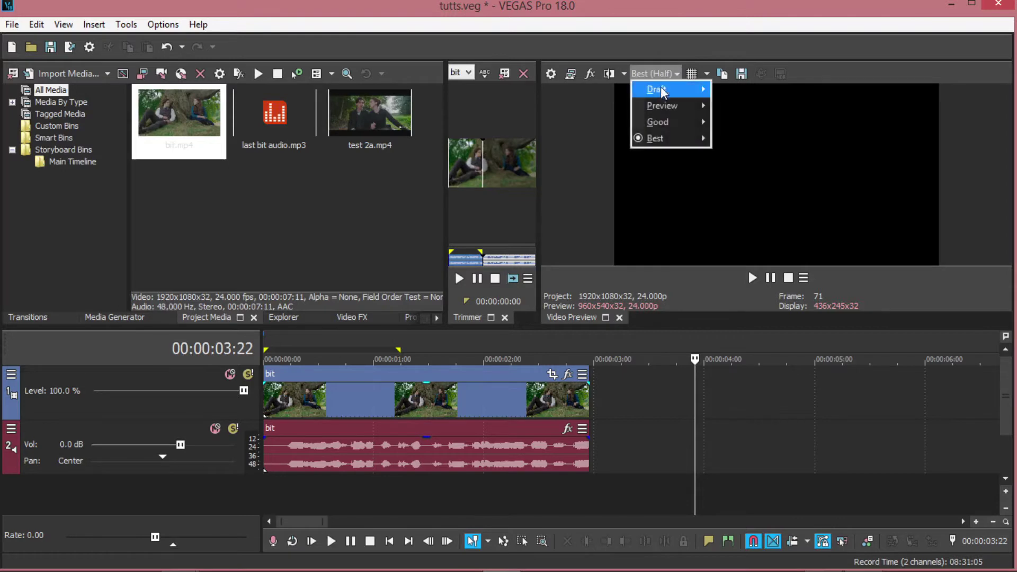
pyautogui.moveTo(669, 107)
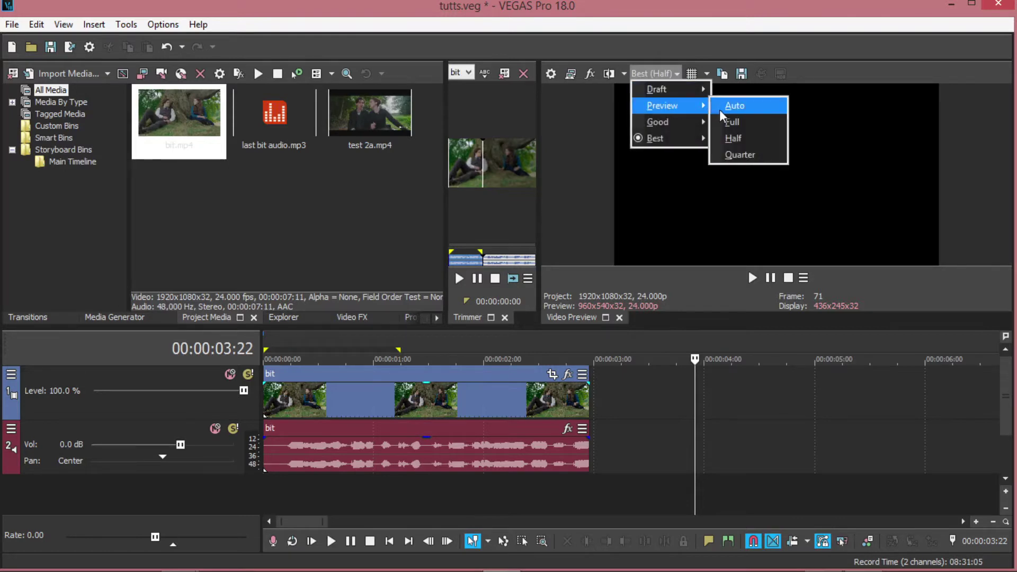
pyautogui.click(733, 108)
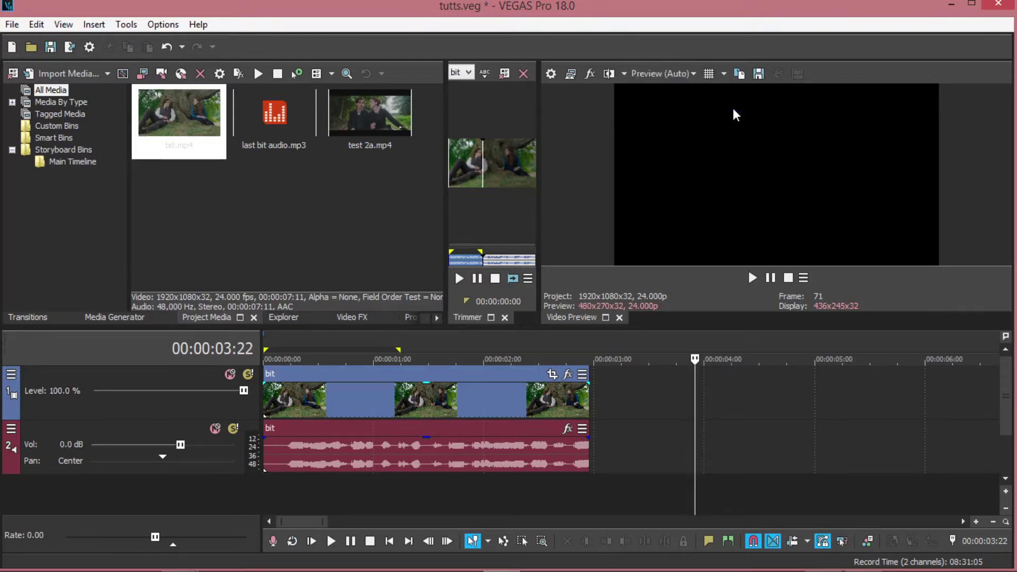
pyautogui.click(322, 402)
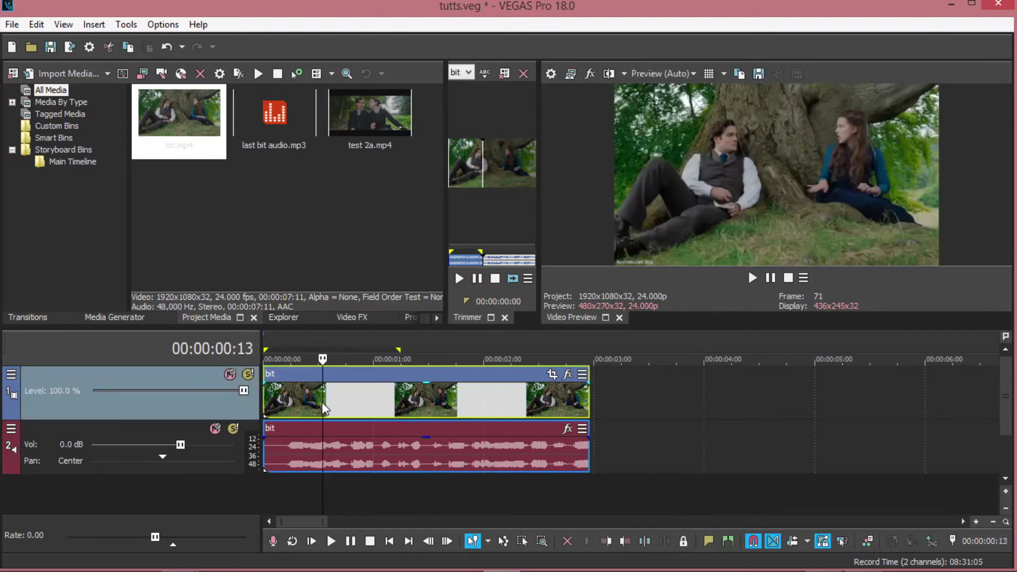
# Disable resampling on the bit event, then widen the Trimmer and scrub to 00:00:03:12.
pyautogui.rightClick(322, 402)
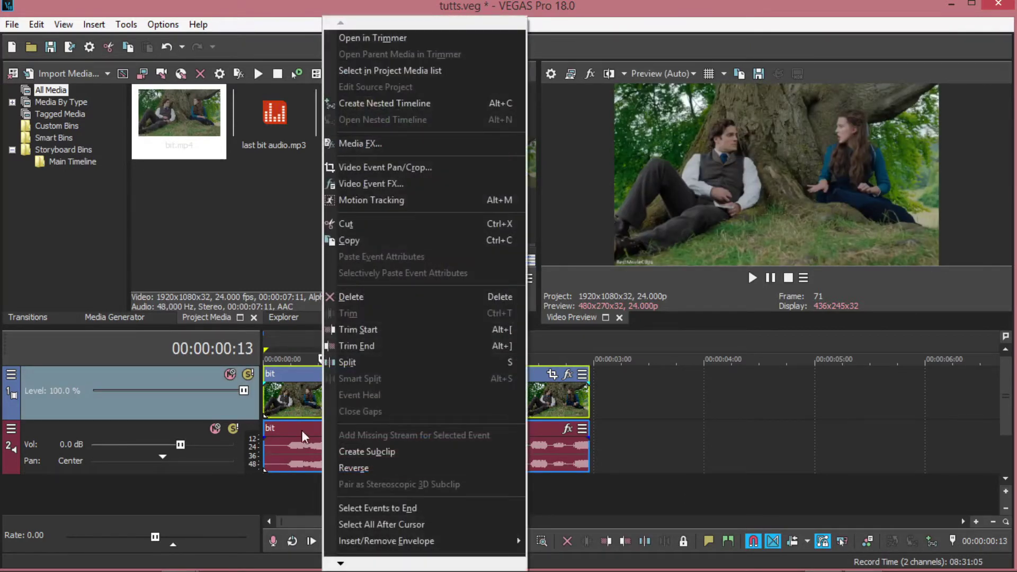
pyautogui.moveTo(352, 566)
pyautogui.moveTo(402, 548)
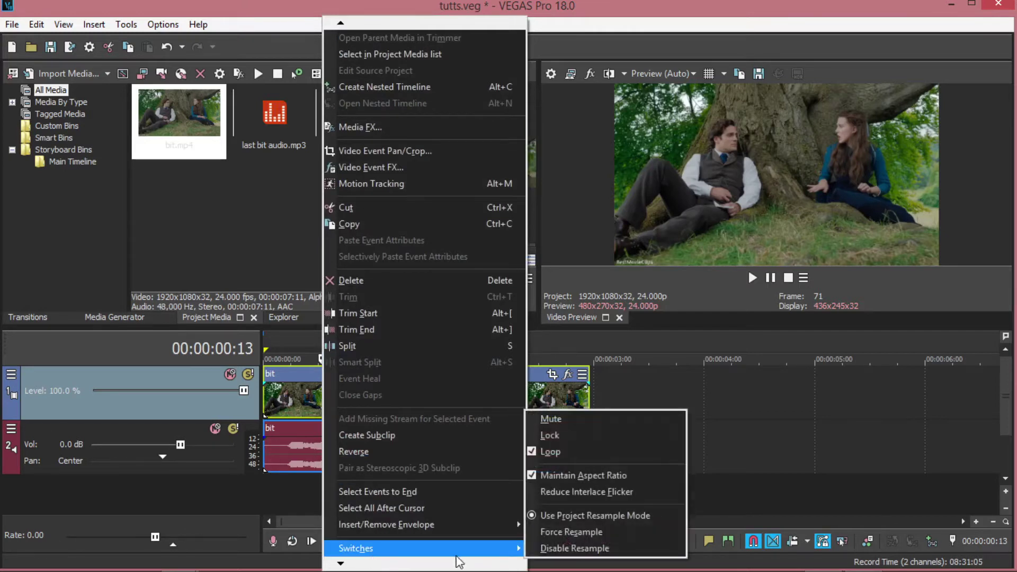
pyautogui.click(563, 551)
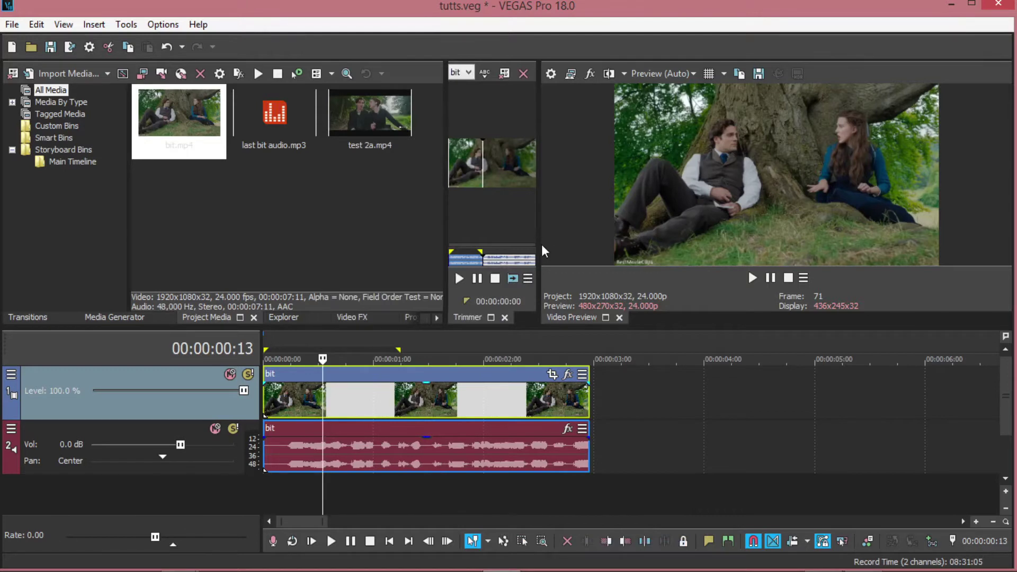
pyautogui.moveTo(537, 244); pyautogui.dragTo(670, 244)
pyautogui.moveTo(535, 203); pyautogui.dragTo(343, 510)
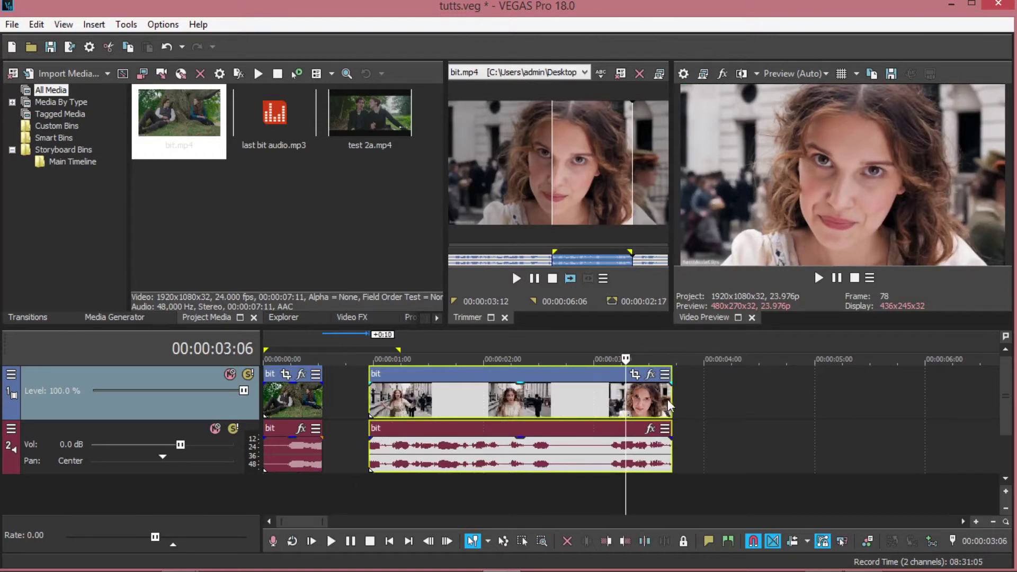
# Trim the second bit event's end at 00:00:02:20 and its start at 00:00:01:03.
pyautogui.moveTo(669, 399); pyautogui.dragTo(607, 394)
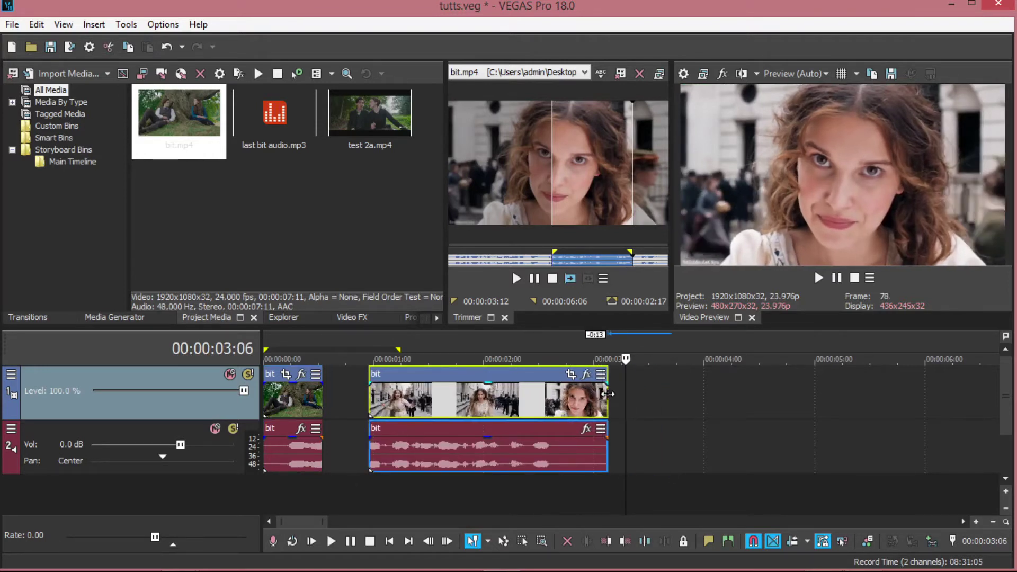
pyautogui.click(576, 342)
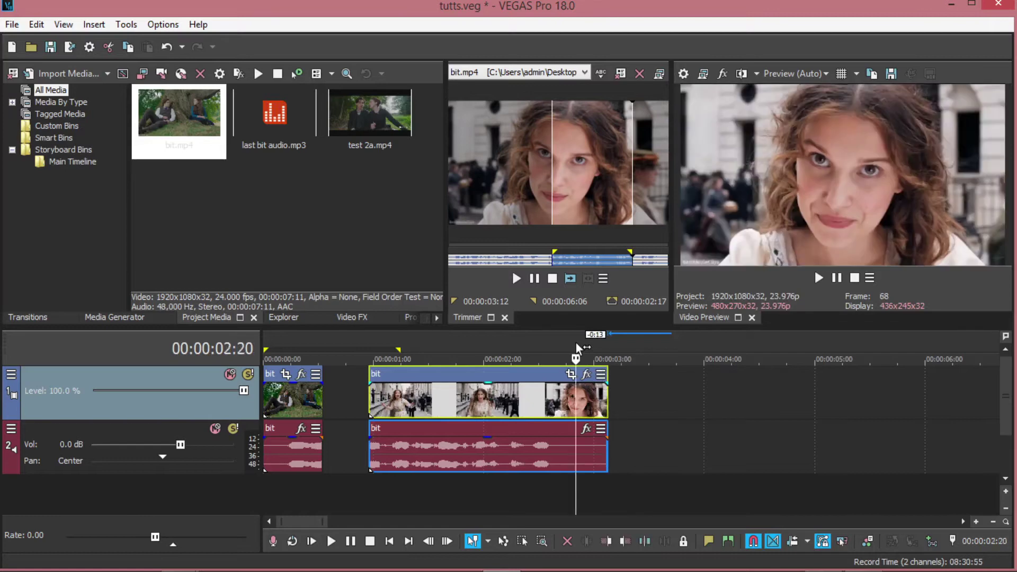
pyautogui.rightClick(573, 403)
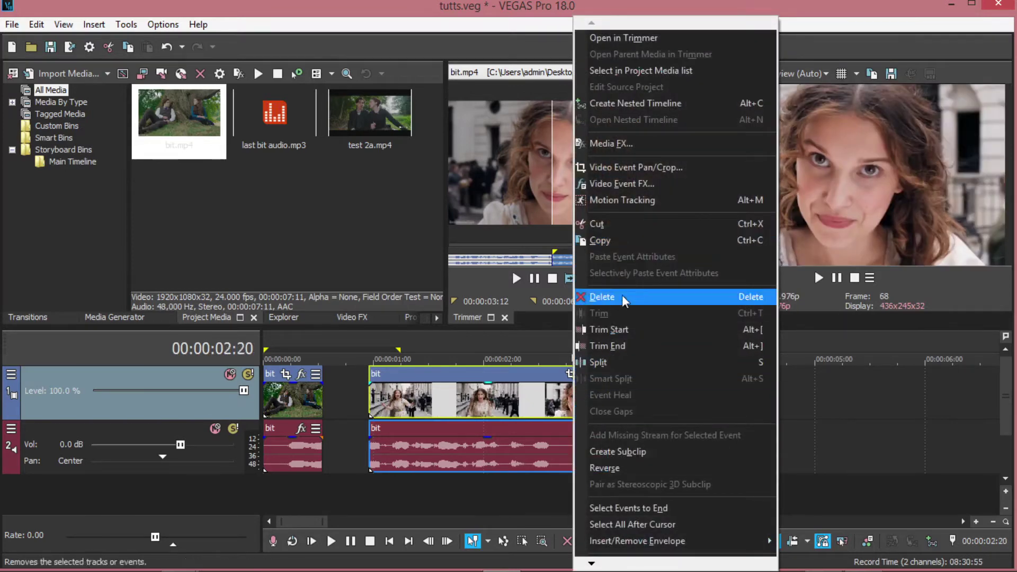
pyautogui.click(619, 344)
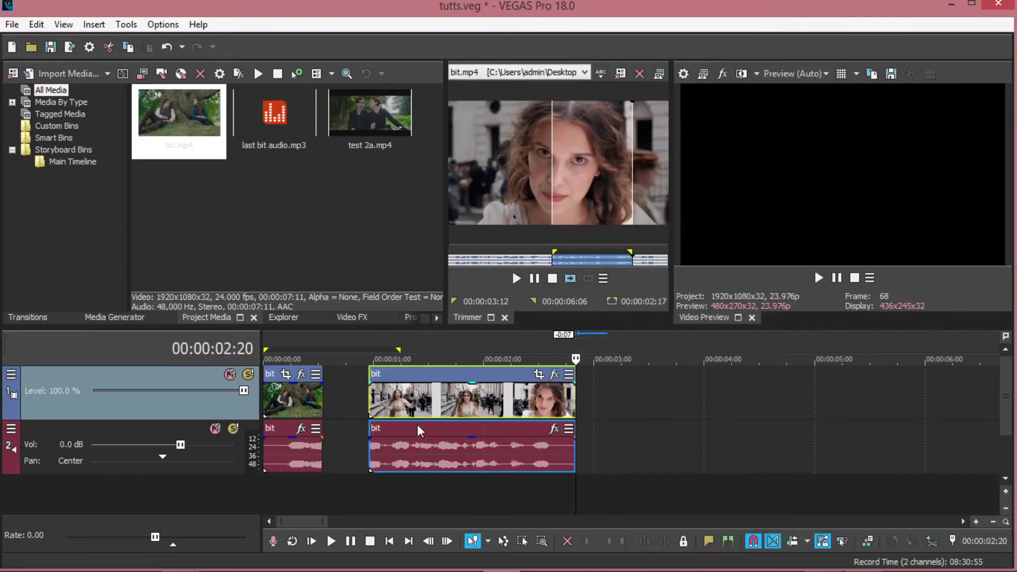
pyautogui.click(388, 404)
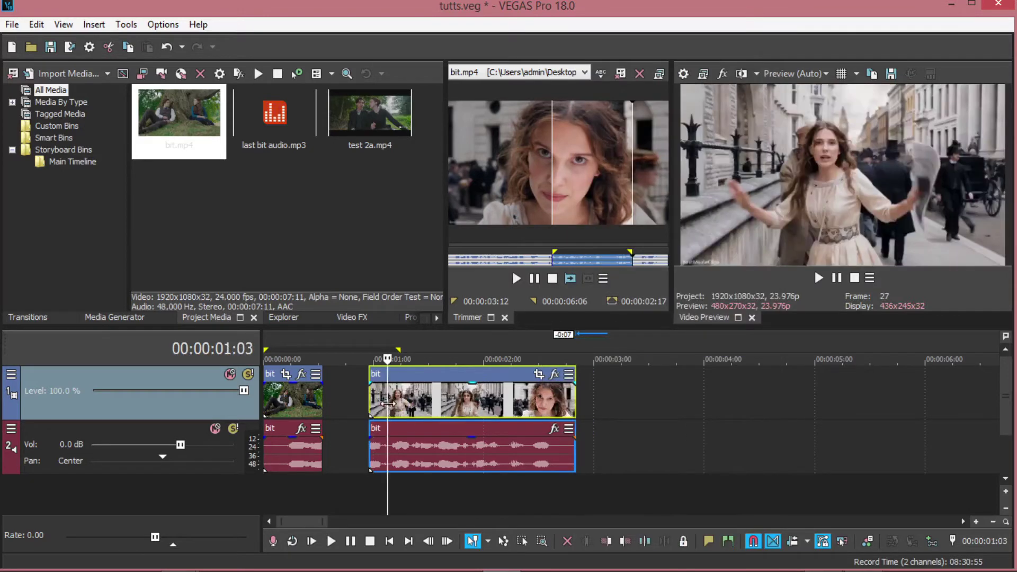
pyautogui.rightClick(389, 404)
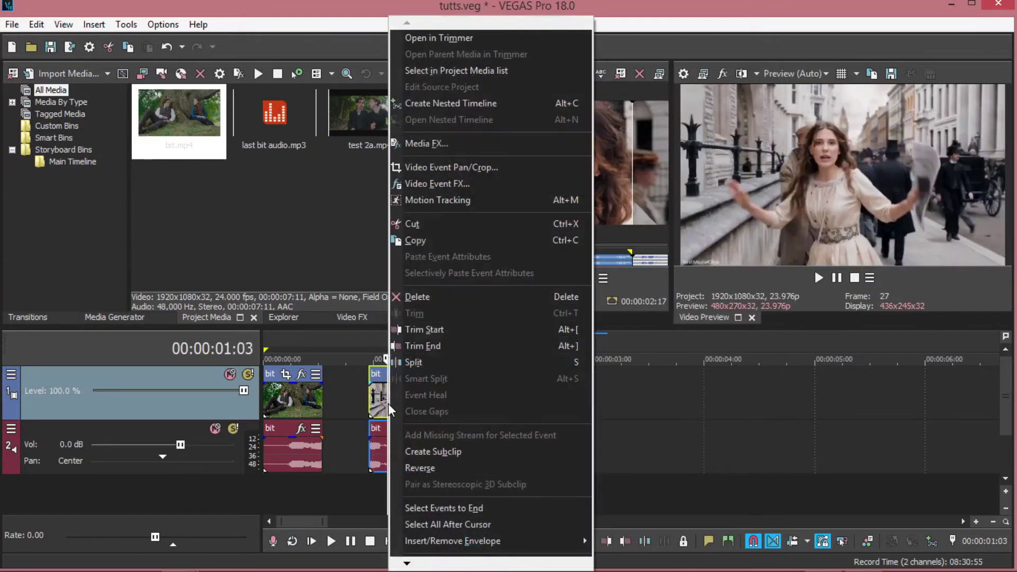
pyautogui.click(434, 330)
# Slide the trimmed clip against the first clip, split it at 00:00:01:16, and delete the last piece.
pyautogui.moveTo(431, 402); pyautogui.dragTo(474, 396)
pyautogui.press('s')
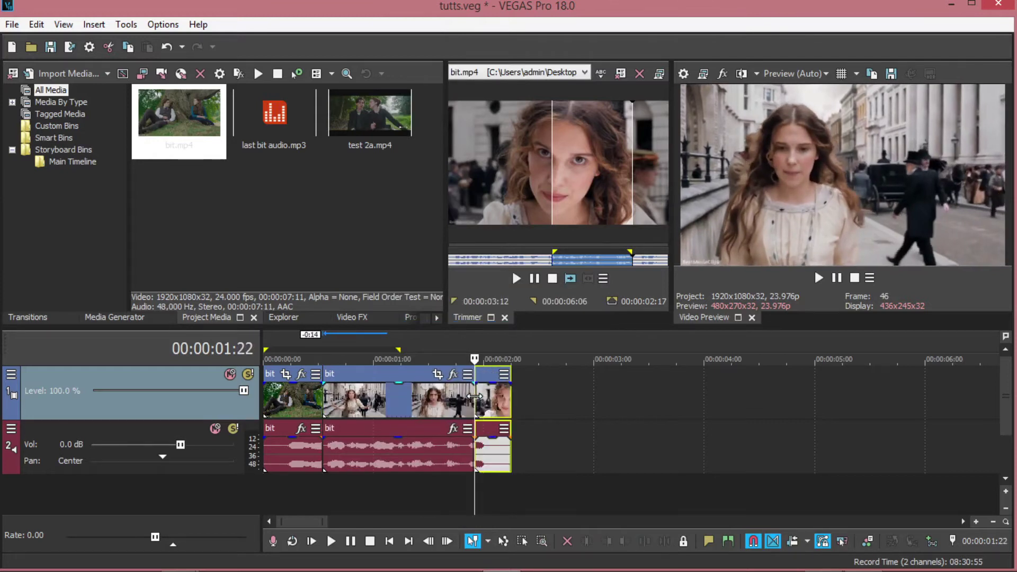
pyautogui.click(444, 409)
pyautogui.rightClick(444, 402)
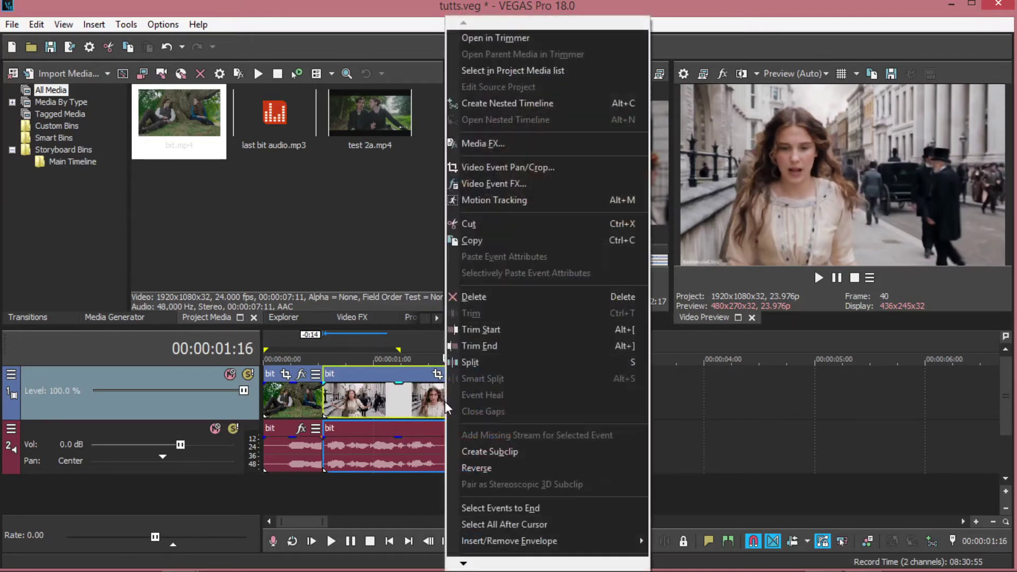
pyautogui.click(466, 365)
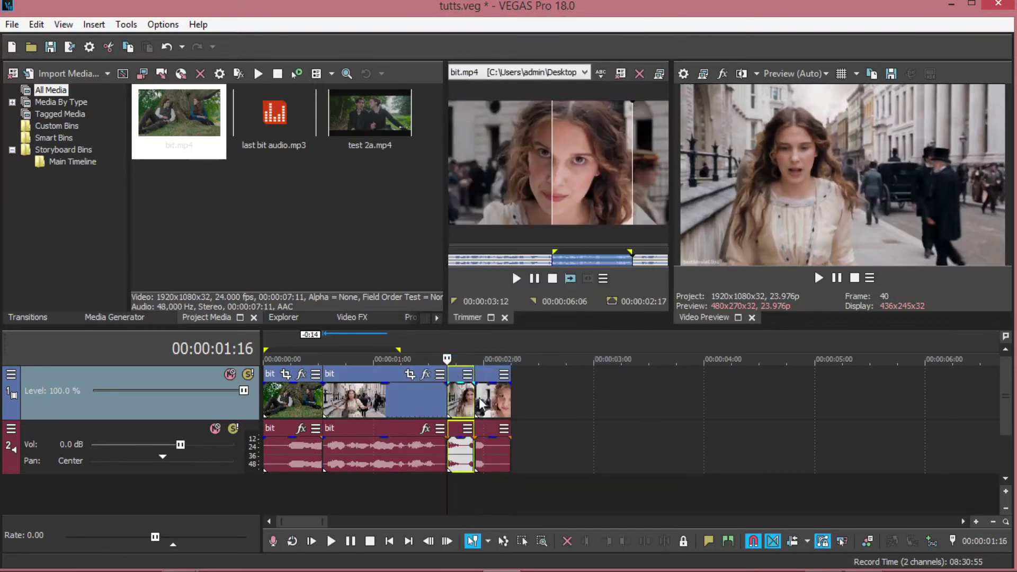
pyautogui.click(496, 401)
pyautogui.click(493, 396)
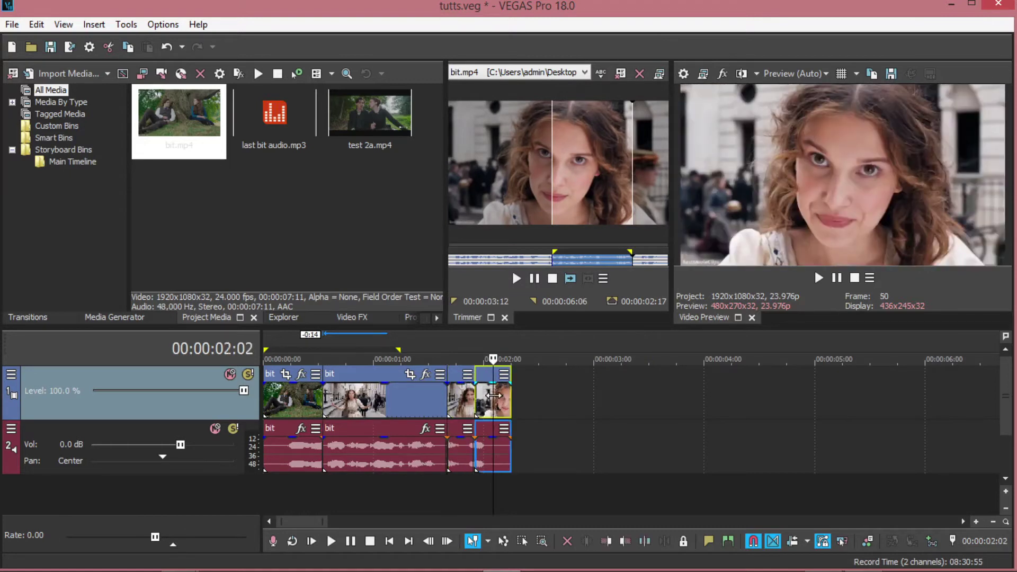
pyautogui.press('Delete')
# Delete and restore the short final piece, paste a copy at 00:00:01:18, and undo an extension.
pyautogui.click(468, 397)
pyautogui.press('Delete')
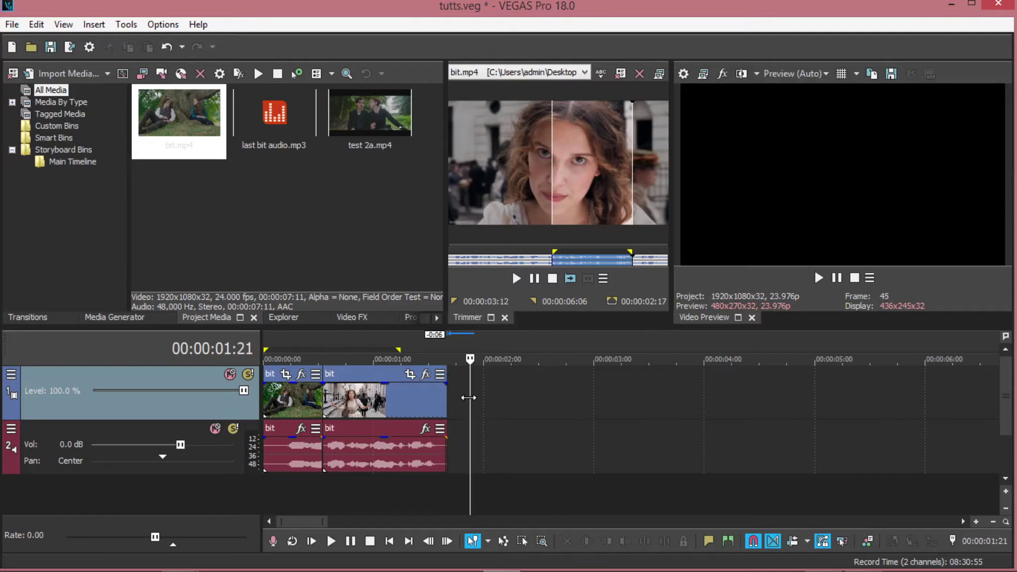
pyautogui.hotkey('ctrl', 'z')
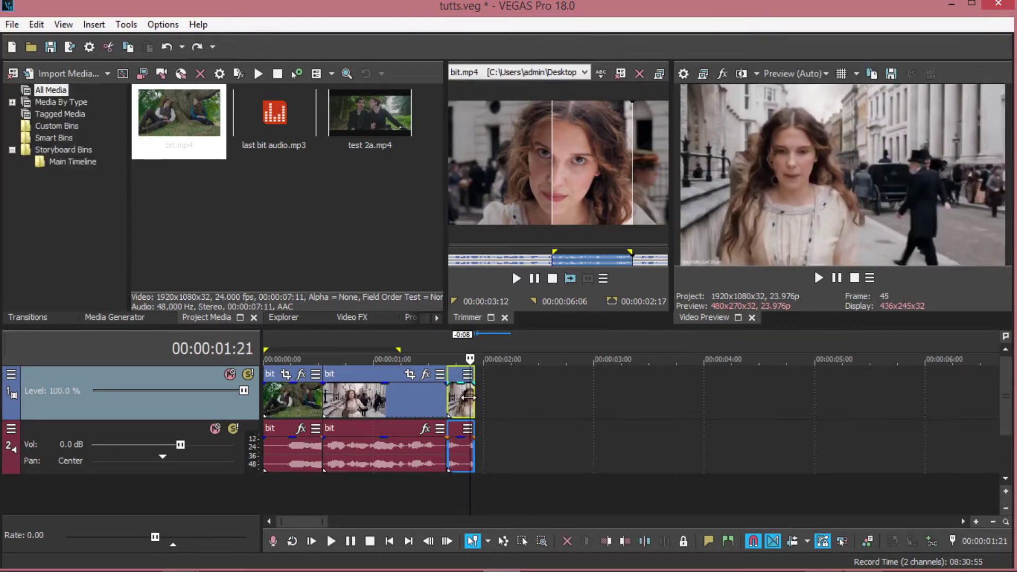
pyautogui.click(458, 396)
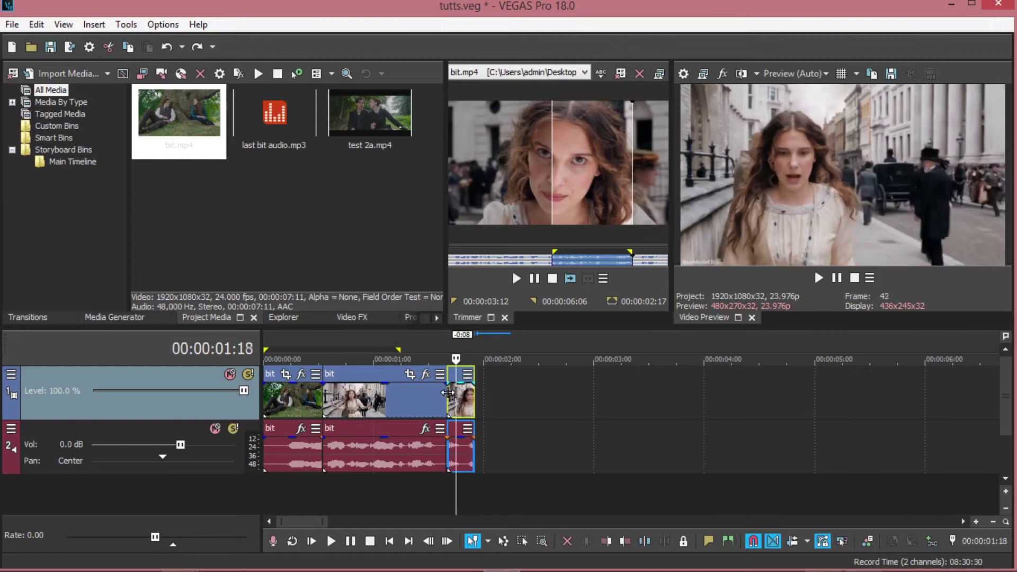
pyautogui.hotkey('ctrl', 'v')
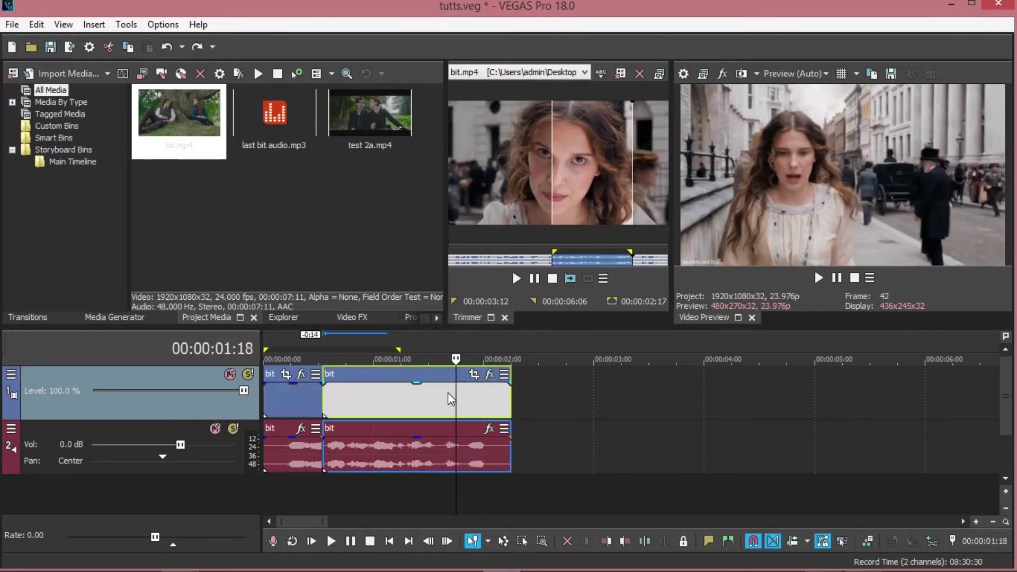
pyautogui.moveTo(447, 392); pyautogui.dragTo(502, 409)
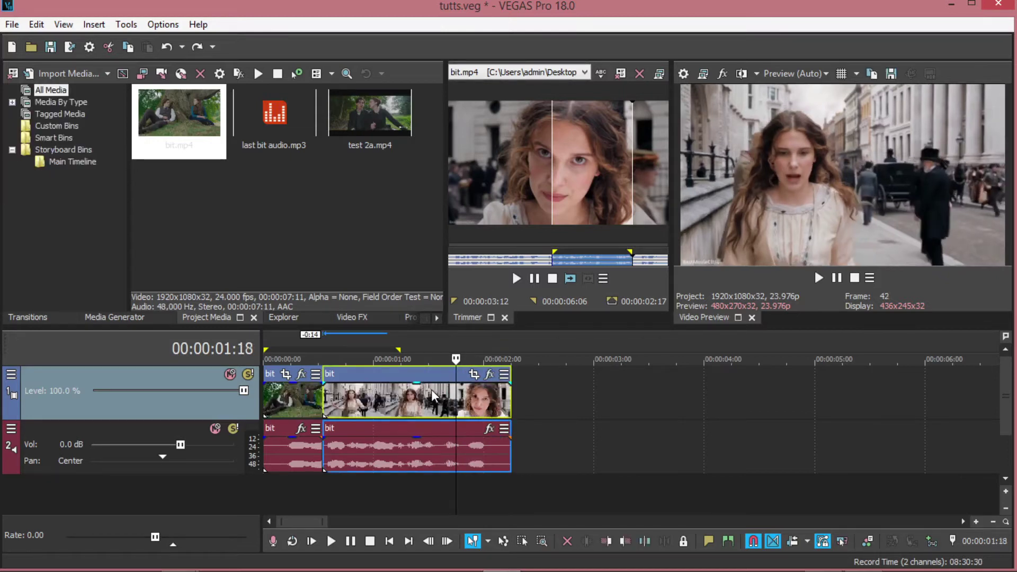
pyautogui.hotkey('ctrl', 'z')
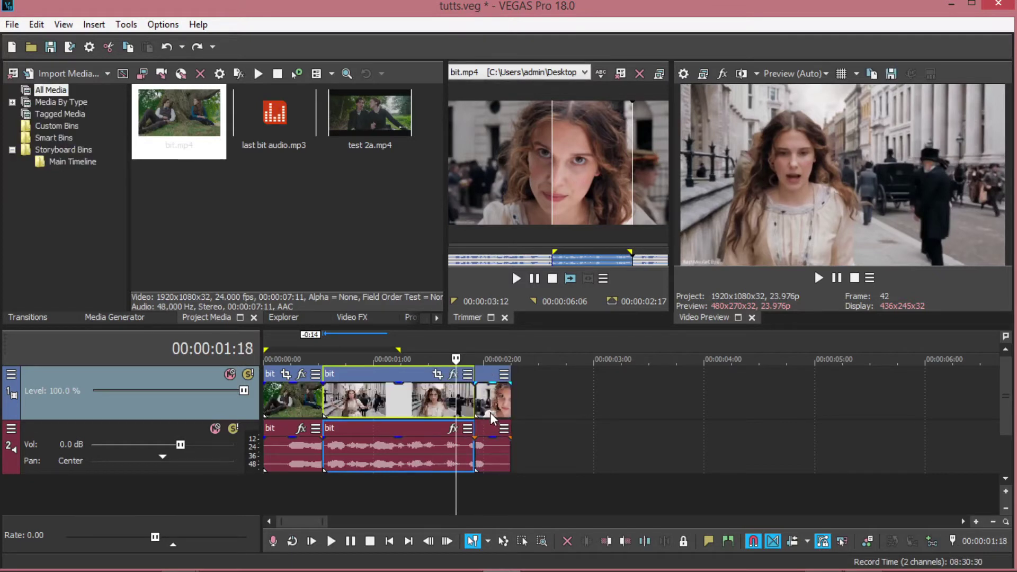
# Delete the small pasted piece and stretch the second bit clip to 48.5% speed, ending near 00:00:03:07.
pyautogui.moveTo(491, 412); pyautogui.dragTo(512, 408)
pyautogui.press('Delete')
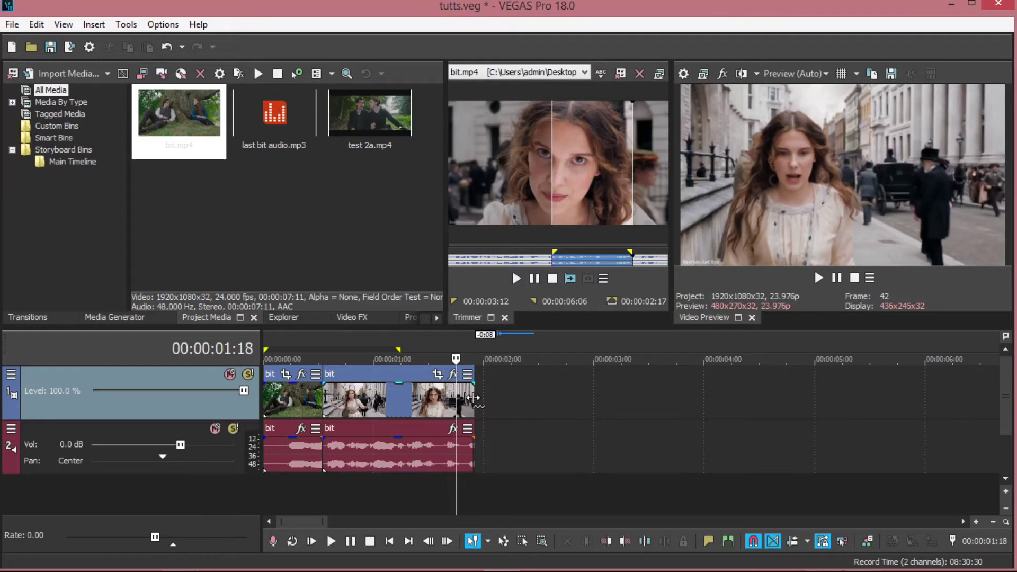
pyautogui.moveTo(471, 399); pyautogui.dragTo(635, 404)
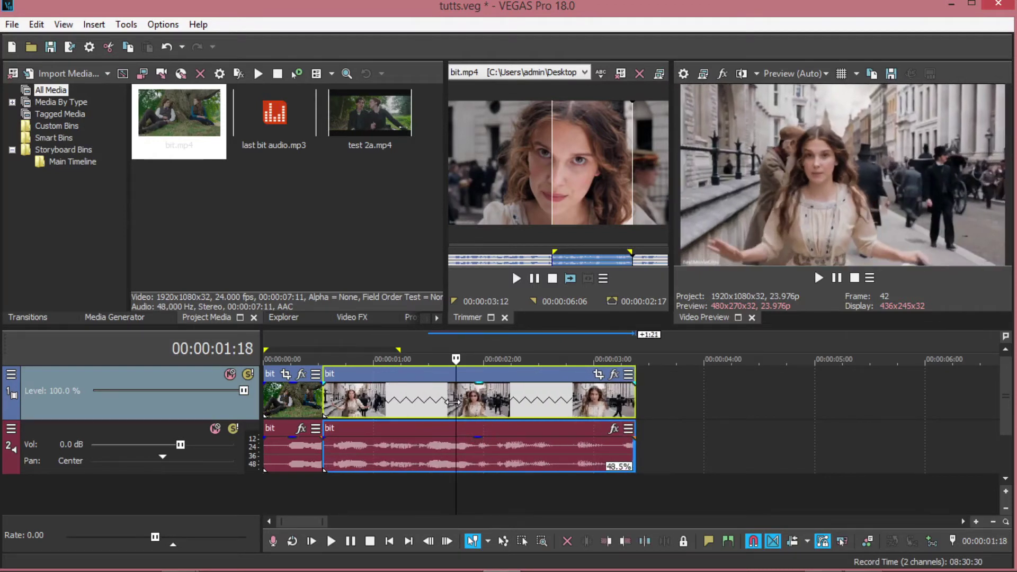
pyautogui.click(819, 284)
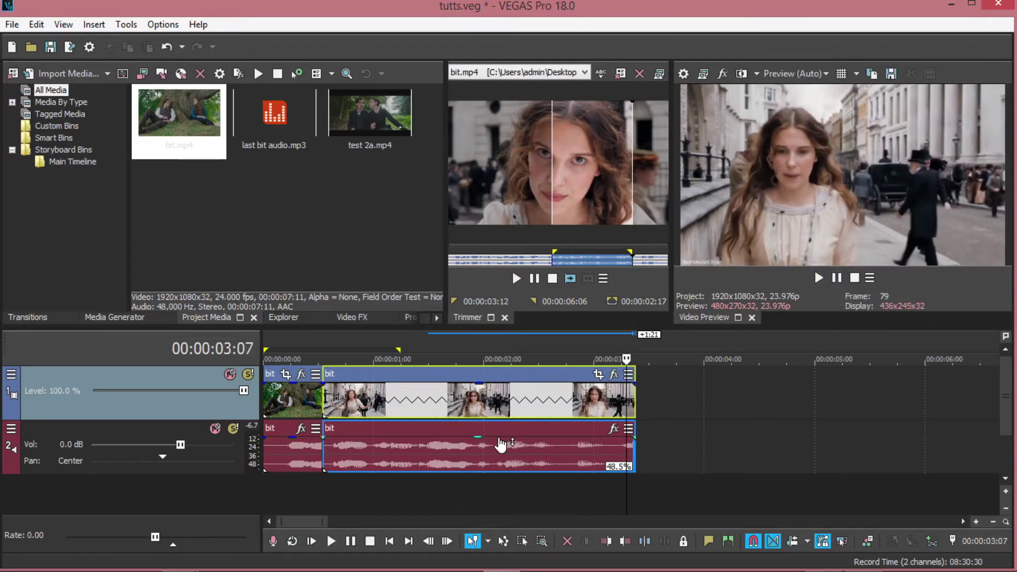
# Ungroup the second bit clip with Group > Clear and delete its audio event, keeping the video.
pyautogui.click(300, 399)
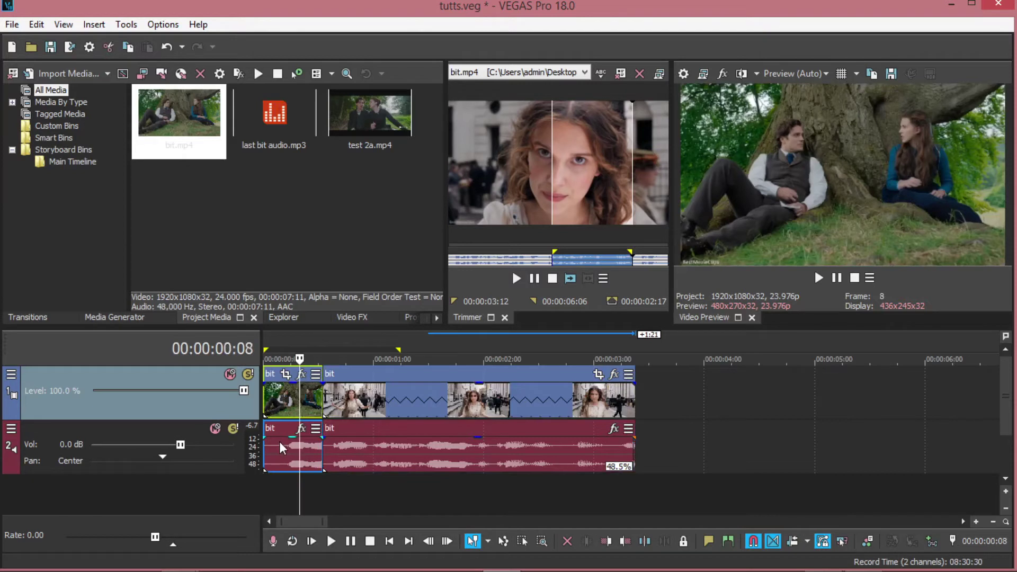
pyautogui.click(281, 446)
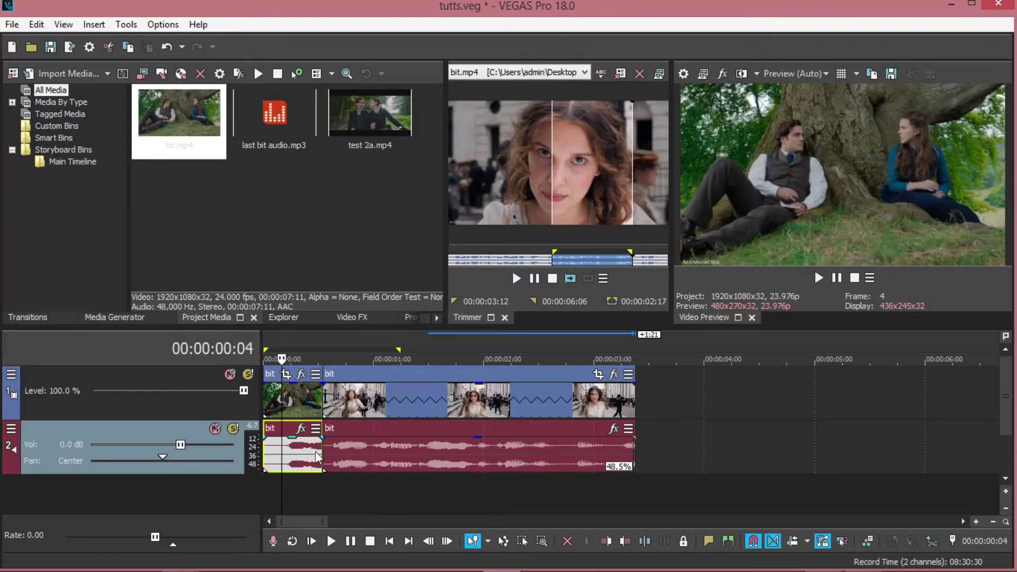
pyautogui.click(419, 402)
pyautogui.rightClick(420, 401)
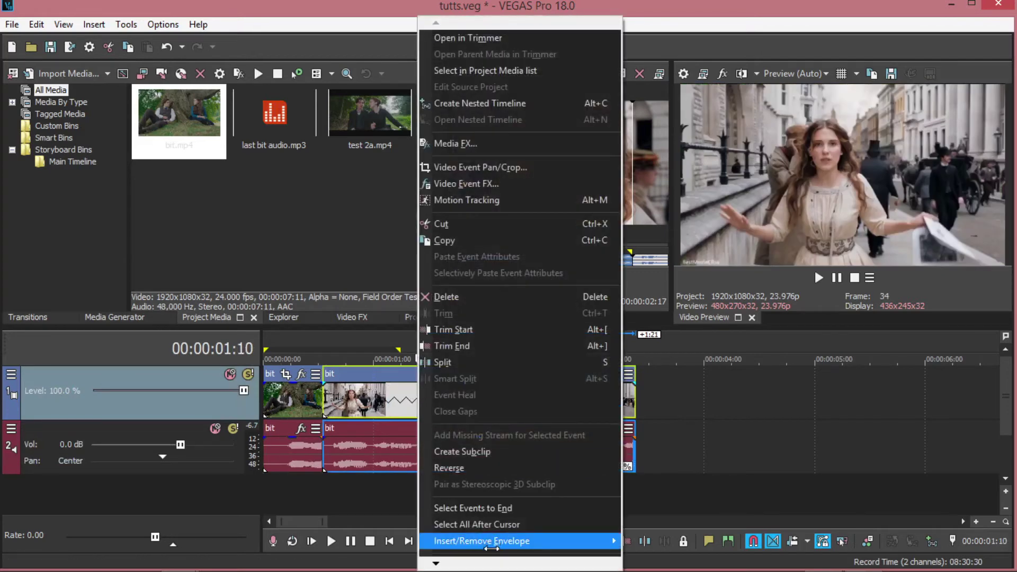
pyautogui.scroll(-2, 492, 549)
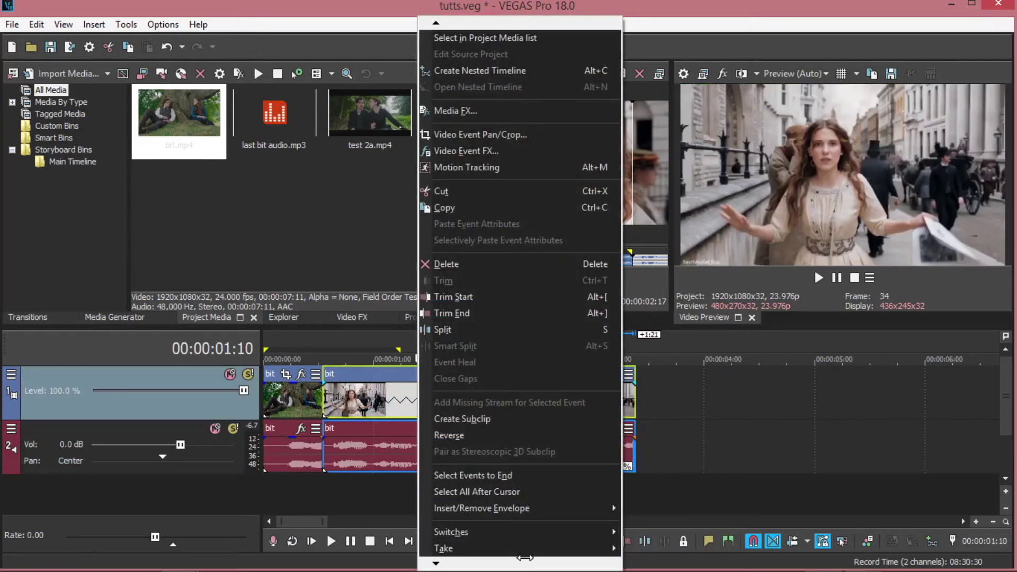
pyautogui.scroll(-1, 524, 558)
pyautogui.moveTo(530, 549)
pyautogui.click(646, 475)
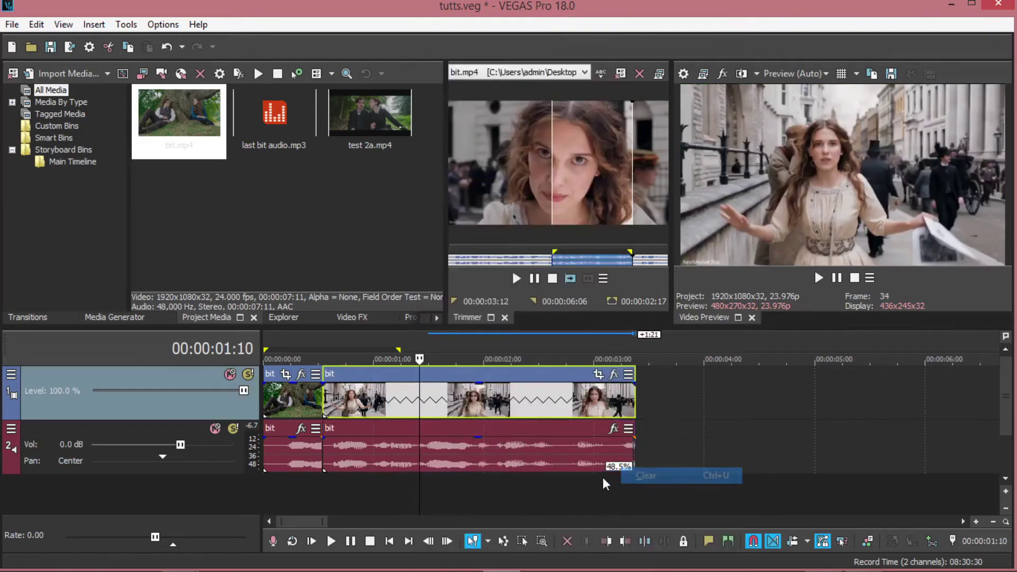
pyautogui.click(487, 453)
pyautogui.press('Delete')
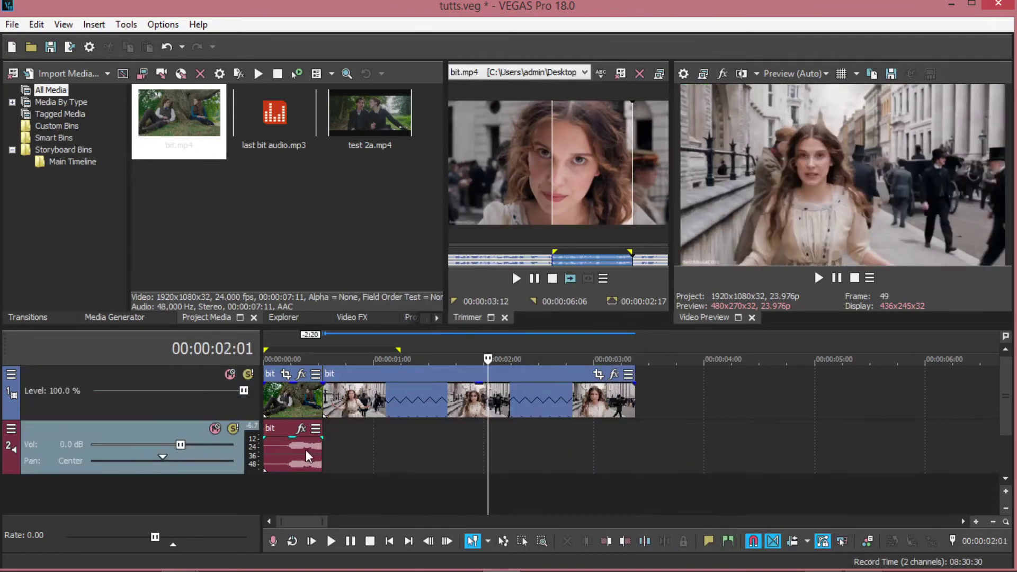
# Delete the first clip's audio event and lower its video opacity to 57%.
pyautogui.click(305, 456)
pyautogui.press('Delete')
pyautogui.moveTo(325, 521); pyautogui.dragTo(312, 516)
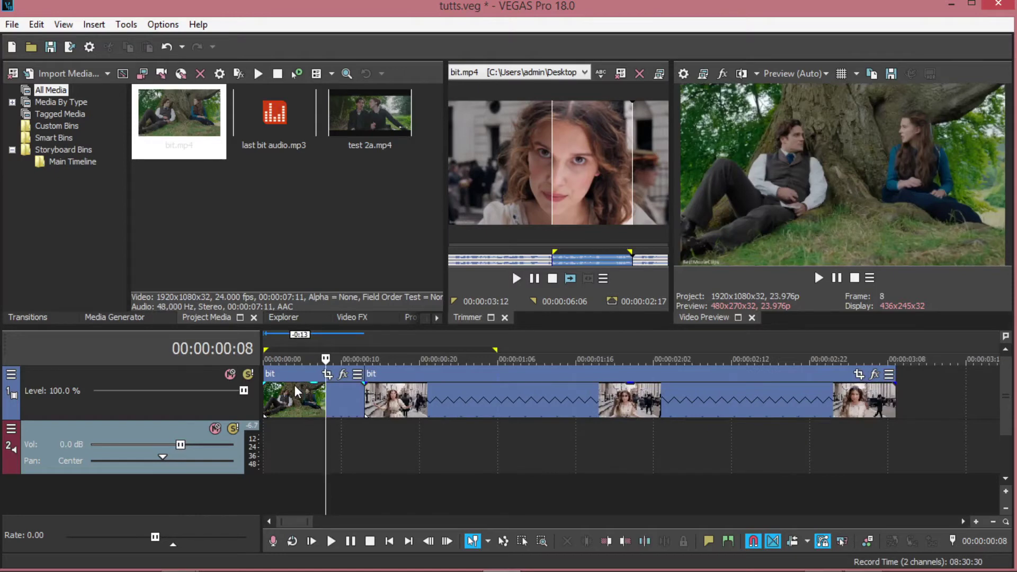
pyautogui.moveTo(295, 392); pyautogui.dragTo(304, 406)
# Place last bit audio.mp3 on track 2 under the video with its gain near -0.5 dB.
pyautogui.moveTo(274, 117); pyautogui.dragTo(274, 428)
pyautogui.moveTo(313, 399)
pyautogui.mouseDown()
pyautogui.moveTo(312, 411)
pyautogui.moveTo(311, 385)
pyautogui.mouseUp()
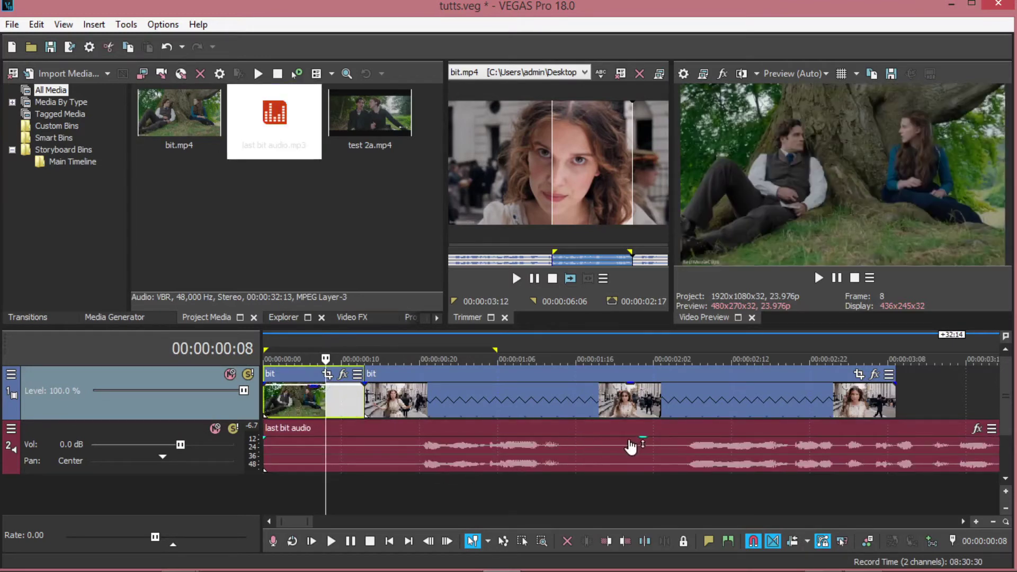
pyautogui.moveTo(642, 443)
pyautogui.mouseDown()
pyautogui.moveTo(647, 465)
pyautogui.moveTo(643, 437)
pyautogui.mouseUp()
pyautogui.moveTo(274, 467); pyautogui.dragTo(320, 448)
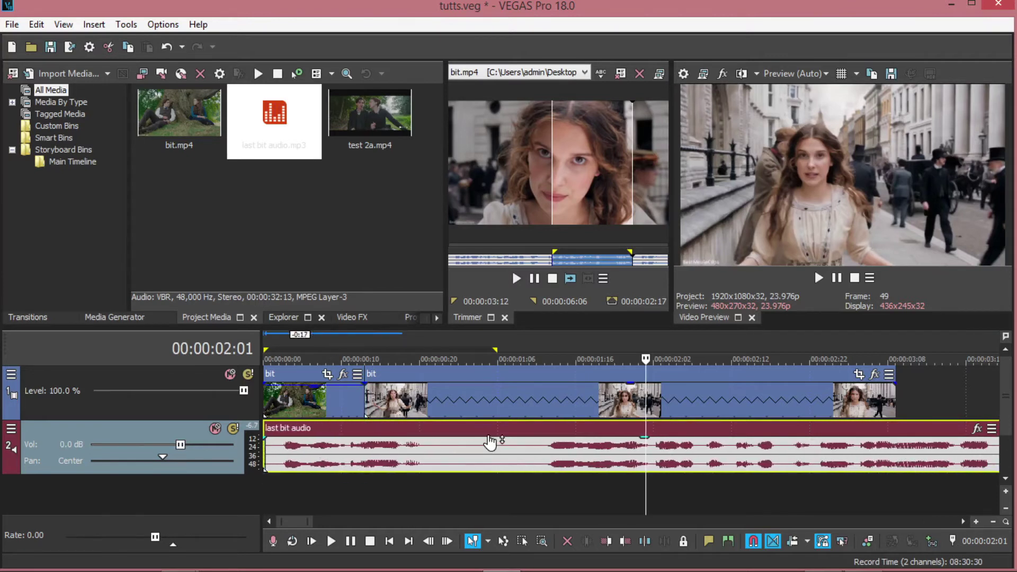
pyautogui.moveTo(490, 441)
pyautogui.mouseDown()
pyautogui.moveTo(494, 455)
pyautogui.moveTo(493, 427)
pyautogui.mouseUp()
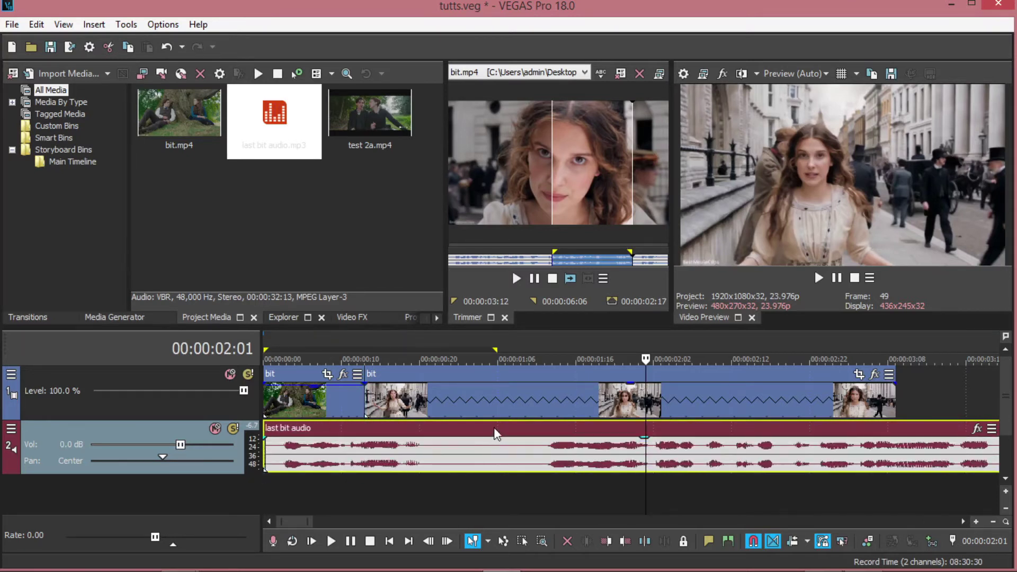
# Zoom the second bit clip's Pan/Crop to a 1440 × 810 frame and close the Event FX window.
pyautogui.click(859, 375)
pyautogui.click(757, 396)
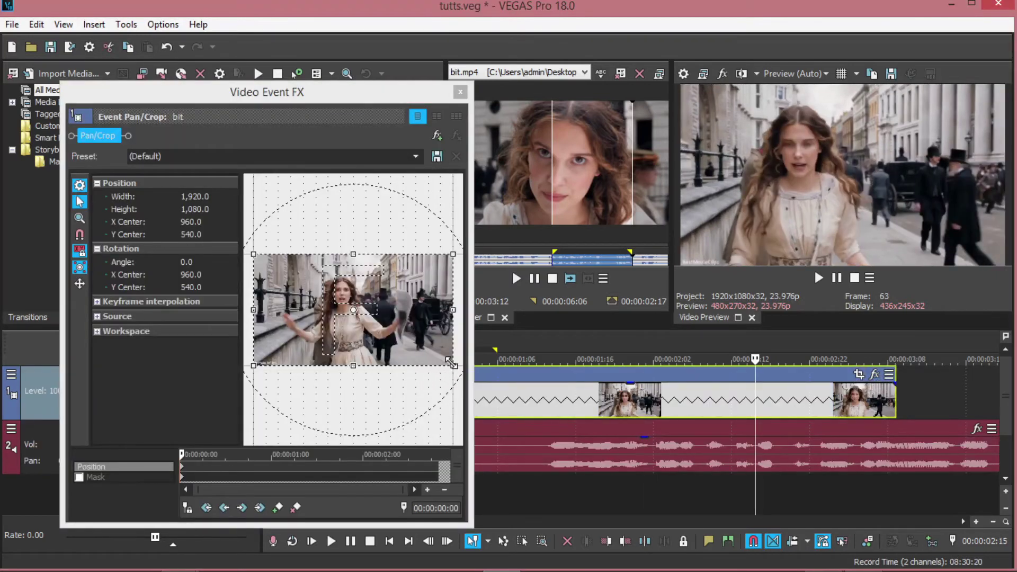
pyautogui.moveTo(452, 364); pyautogui.dragTo(372, 347)
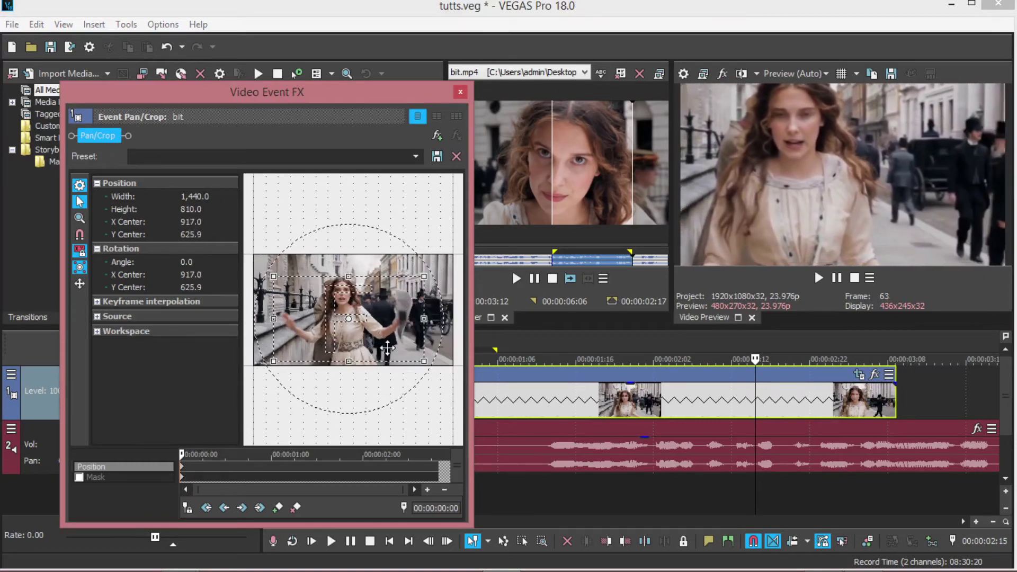
pyautogui.click(458, 93)
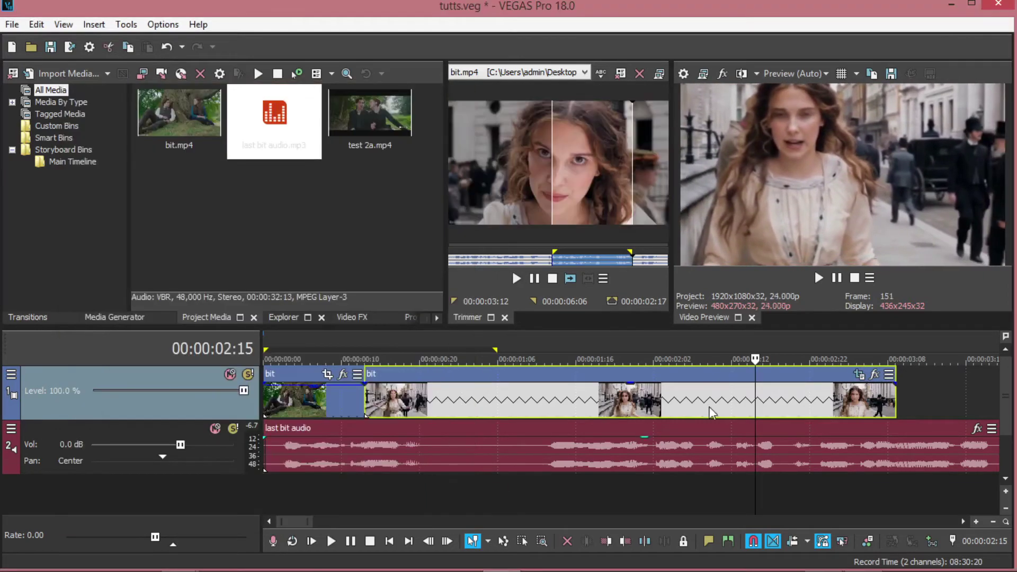
# Add VEGAS Glow after Pan/Crop in the bit clip's effect chain through the Plug-In Chooser.
pyautogui.click(874, 376)
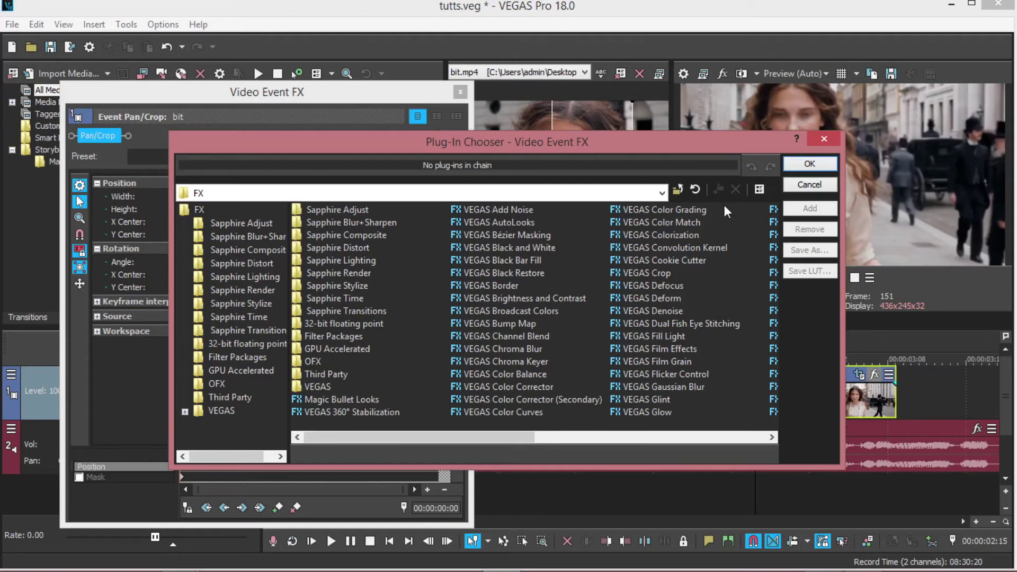
pyautogui.moveTo(512, 442); pyautogui.dragTo(588, 448)
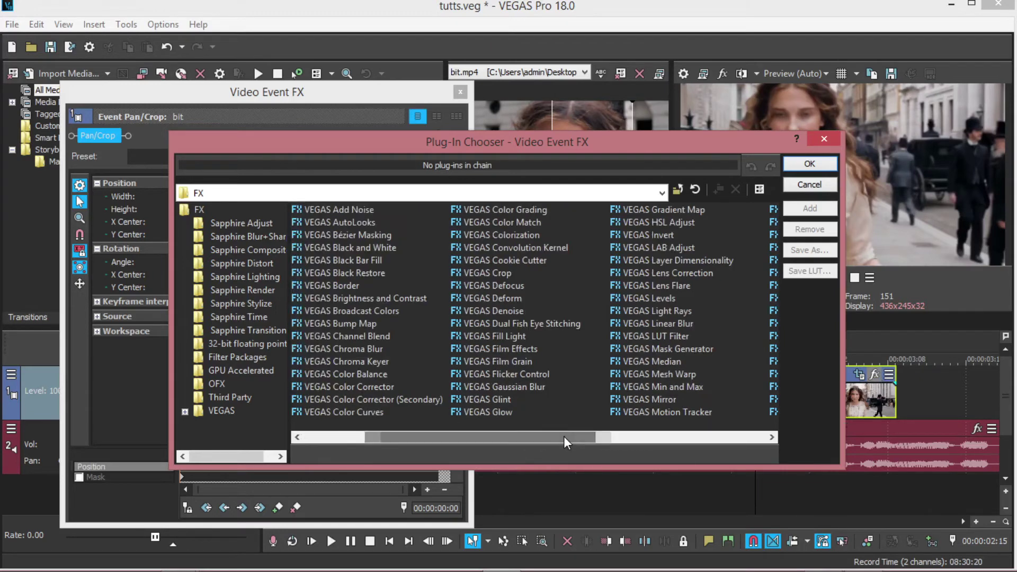
pyautogui.click(493, 413)
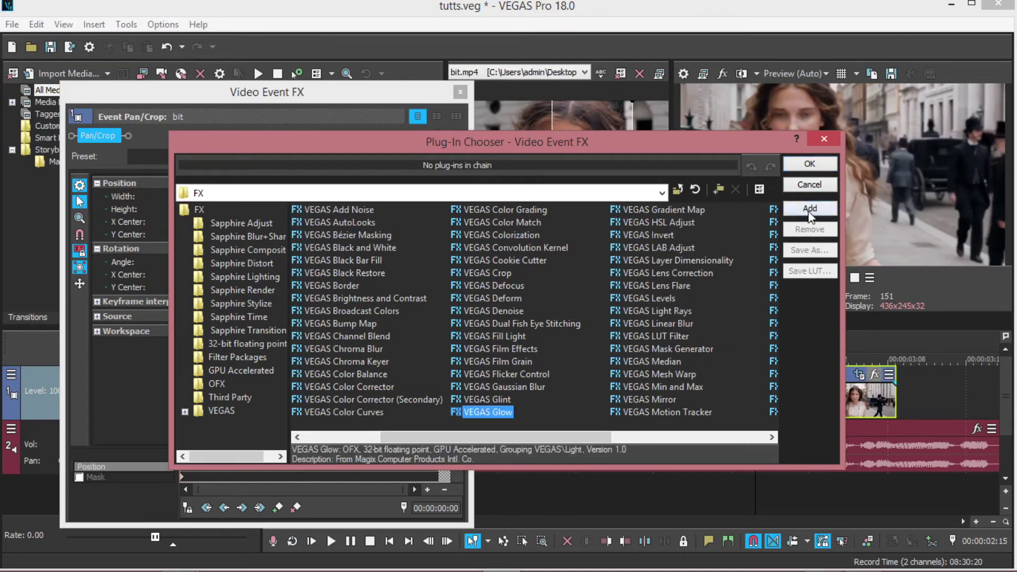
pyautogui.click(810, 211)
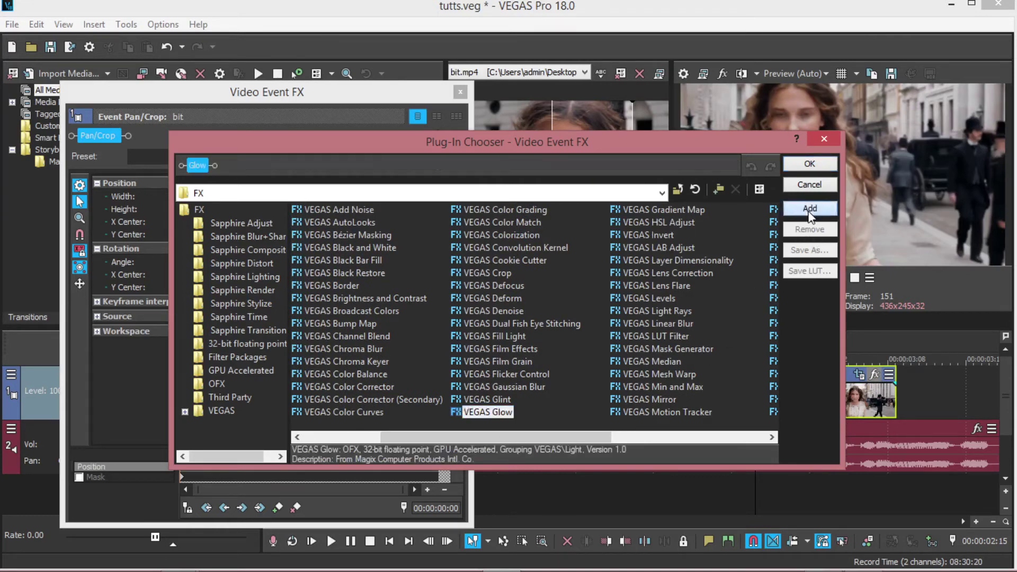
pyautogui.click(810, 164)
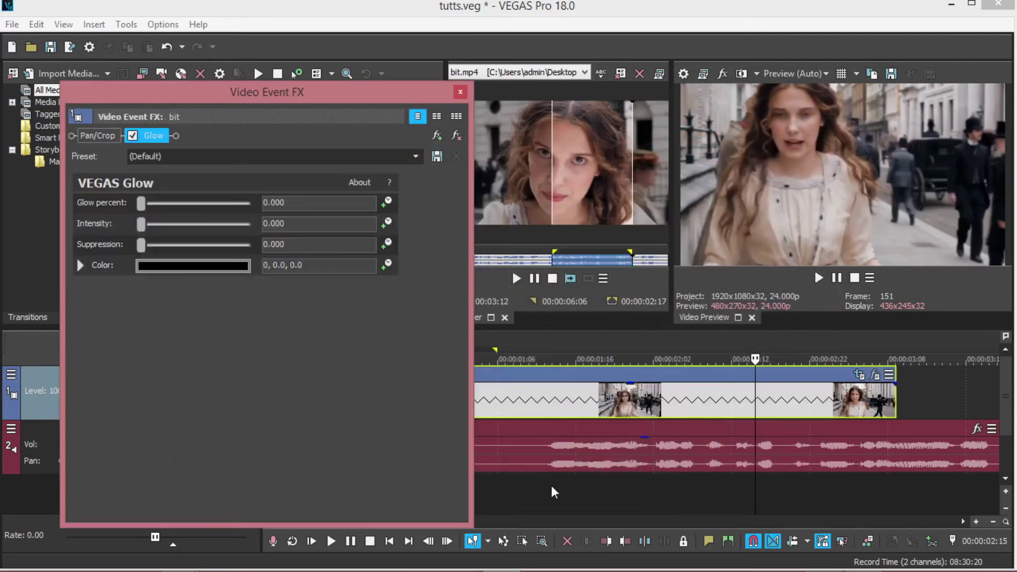
# Show the 3D Blinds transitions and zoom the timeline into the first bit clip's opening frames.
pyautogui.click(459, 92)
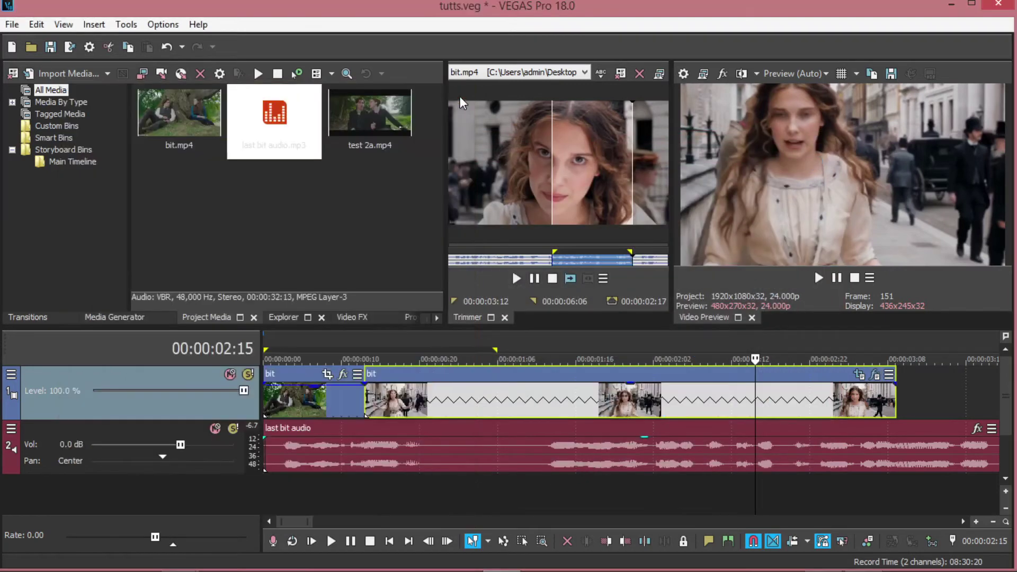
pyautogui.click(352, 318)
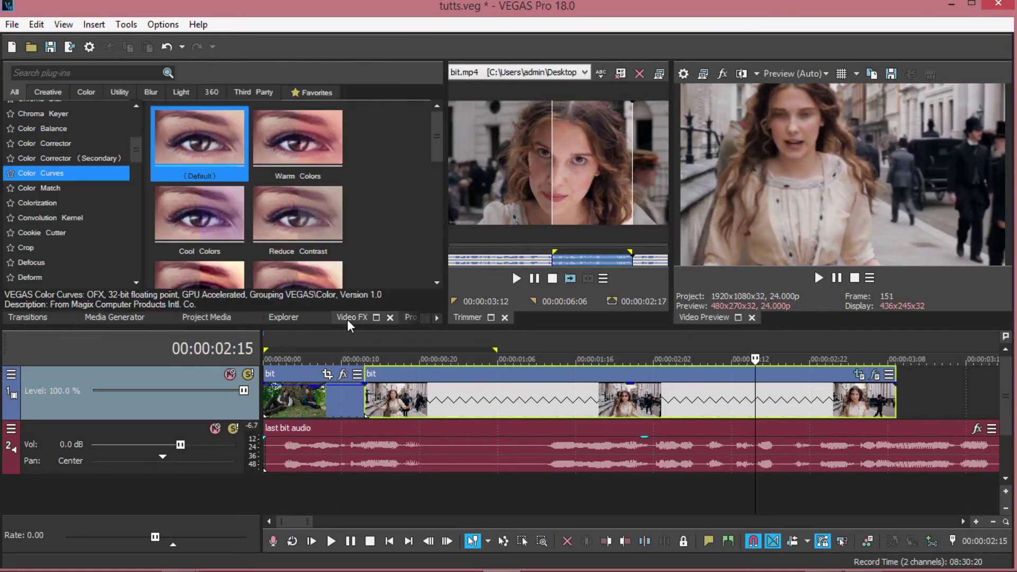
pyautogui.click(40, 320)
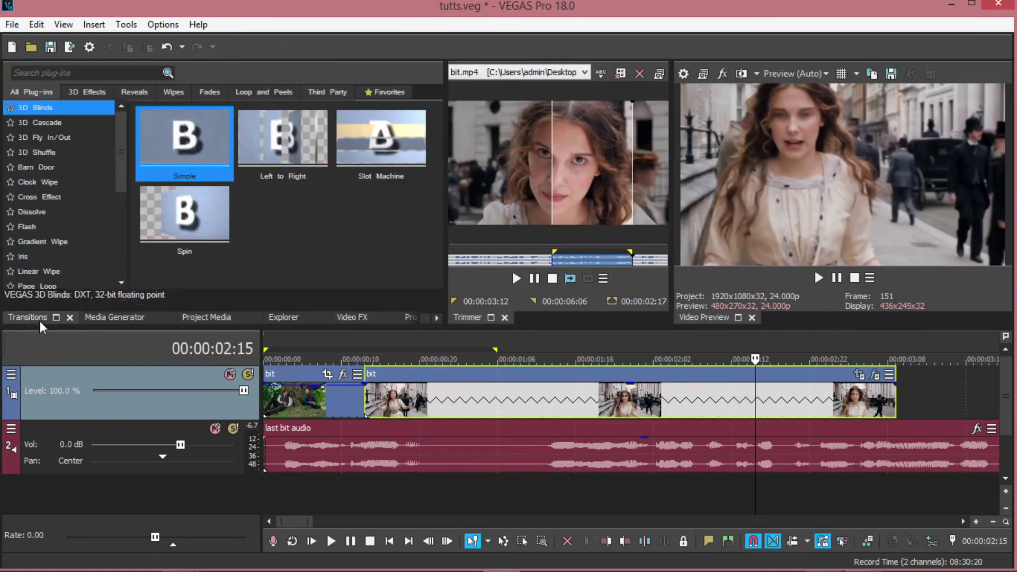
pyautogui.click(298, 393)
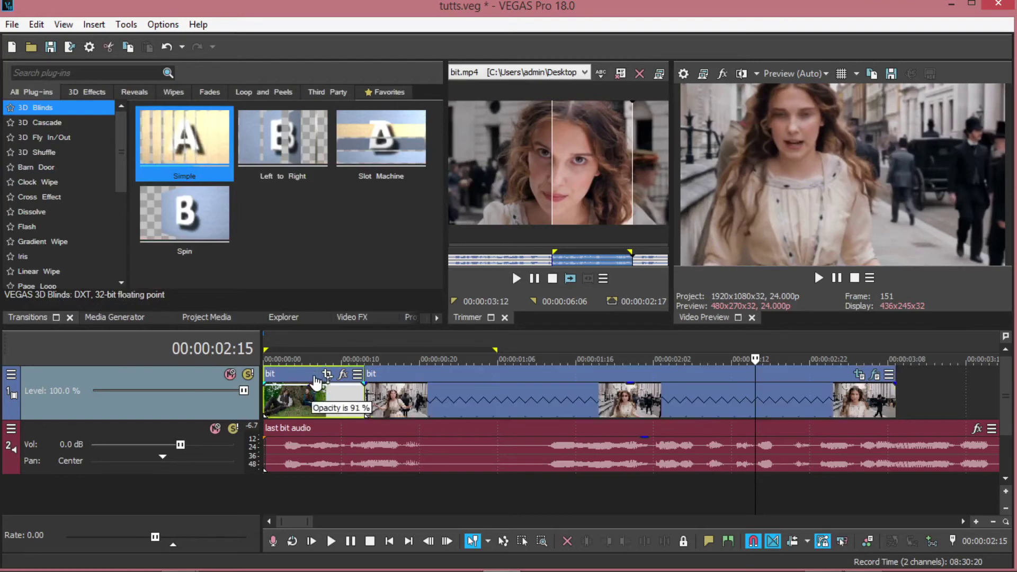
pyautogui.click(263, 388)
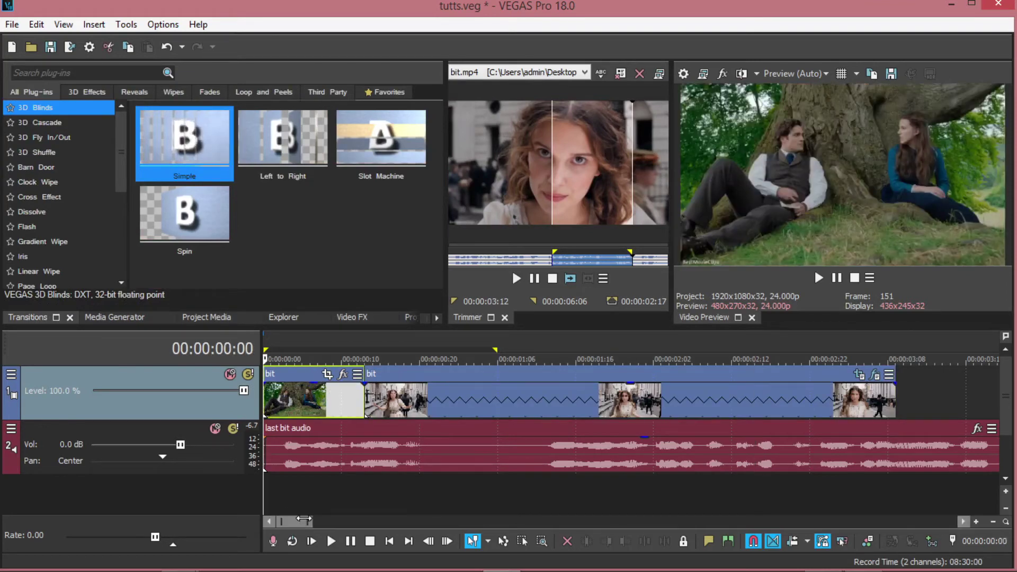
pyautogui.moveTo(305, 520); pyautogui.dragTo(294, 520)
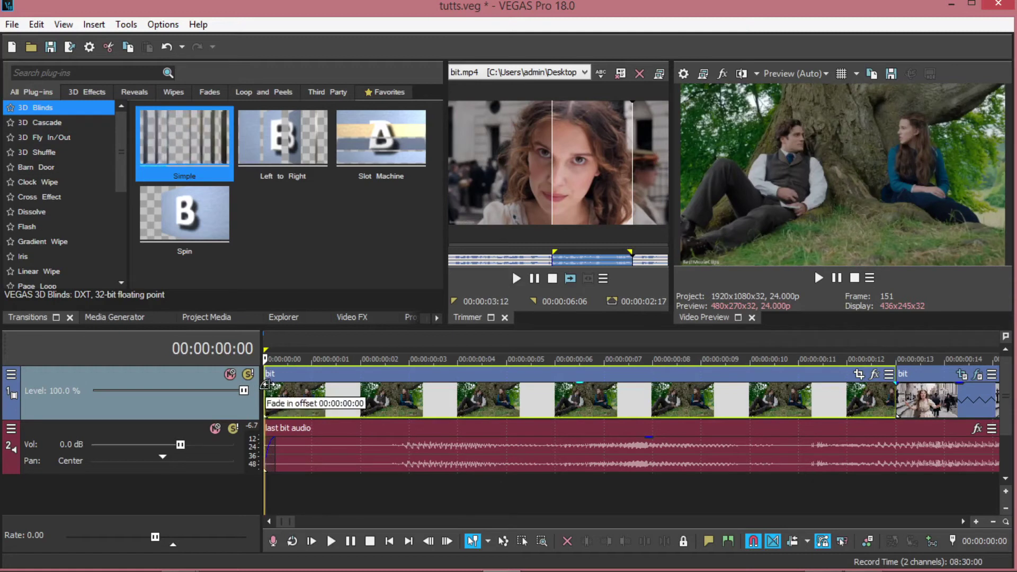
# Add a roughly 4-frame fade-in to the first bit clip and change its fade curve type.
pyautogui.moveTo(265, 384); pyautogui.dragTo(440, 399)
pyautogui.click(295, 407)
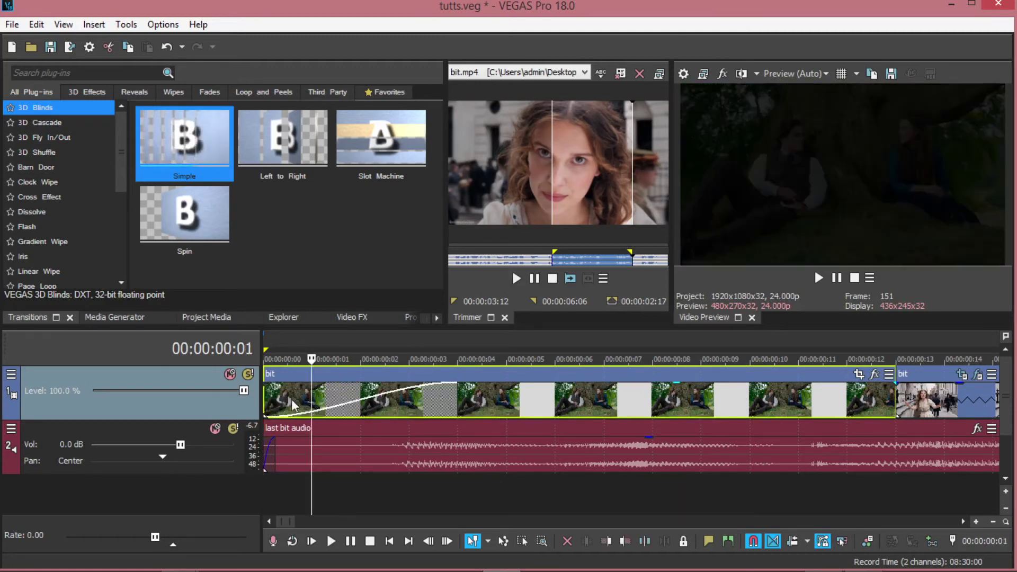
pyautogui.click(361, 398)
pyautogui.click(389, 398)
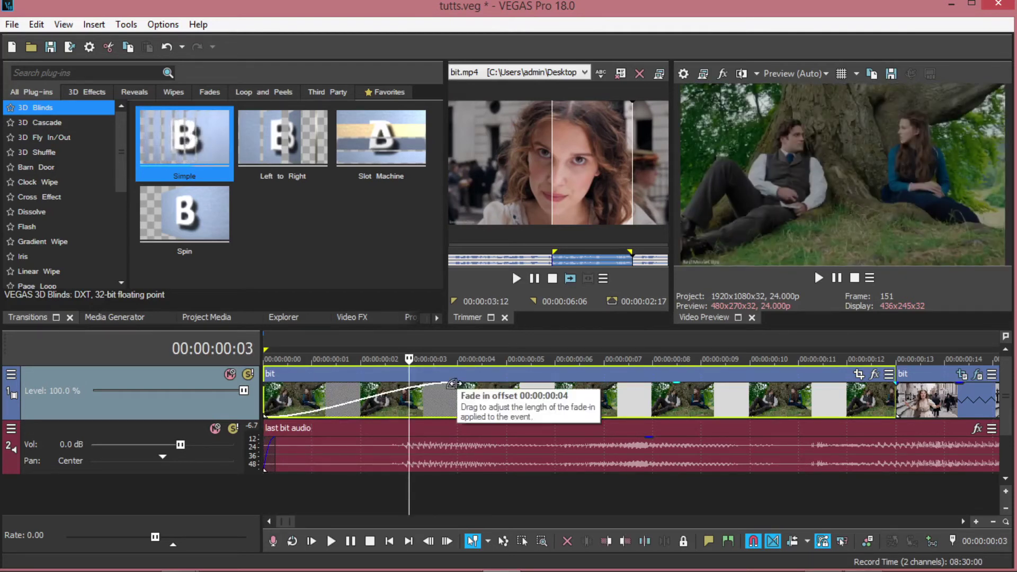
pyautogui.rightClick(453, 382)
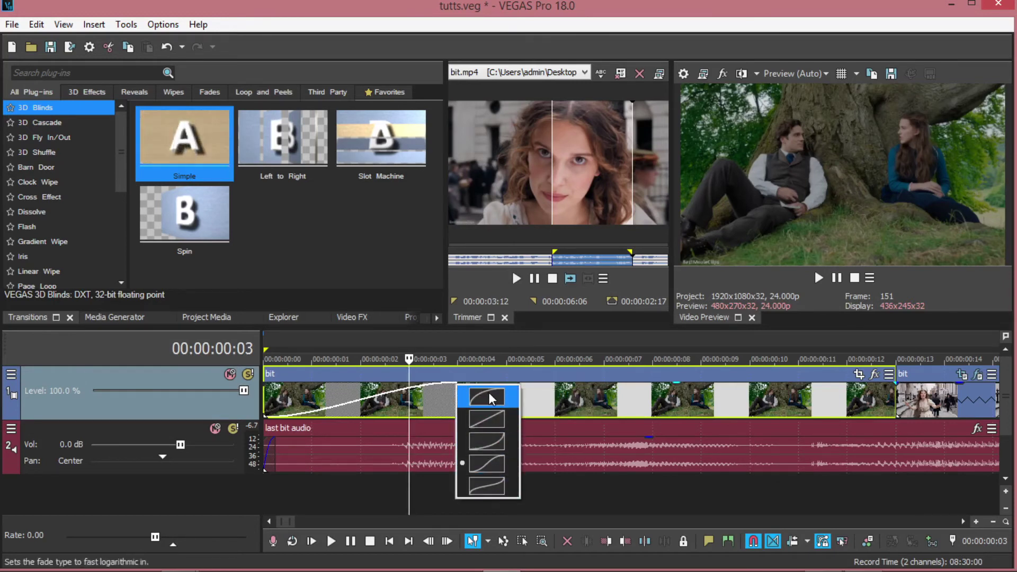
pyautogui.click(490, 453)
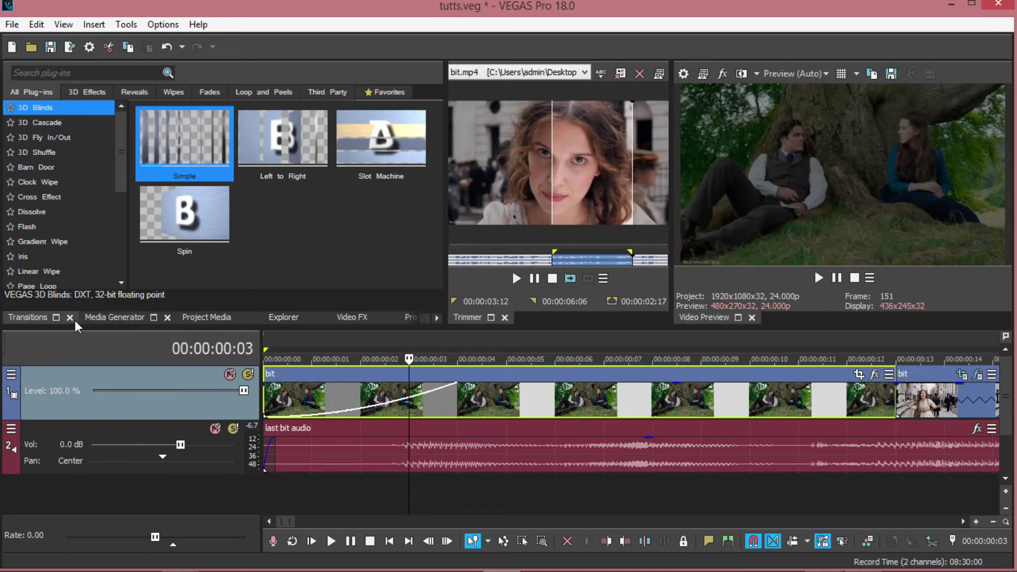
# Apply the Simple 3D Blinds transition to the first bit clip's fade-in.
pyautogui.moveTo(186, 132); pyautogui.dragTo(317, 382)
pyautogui.click(439, 98)
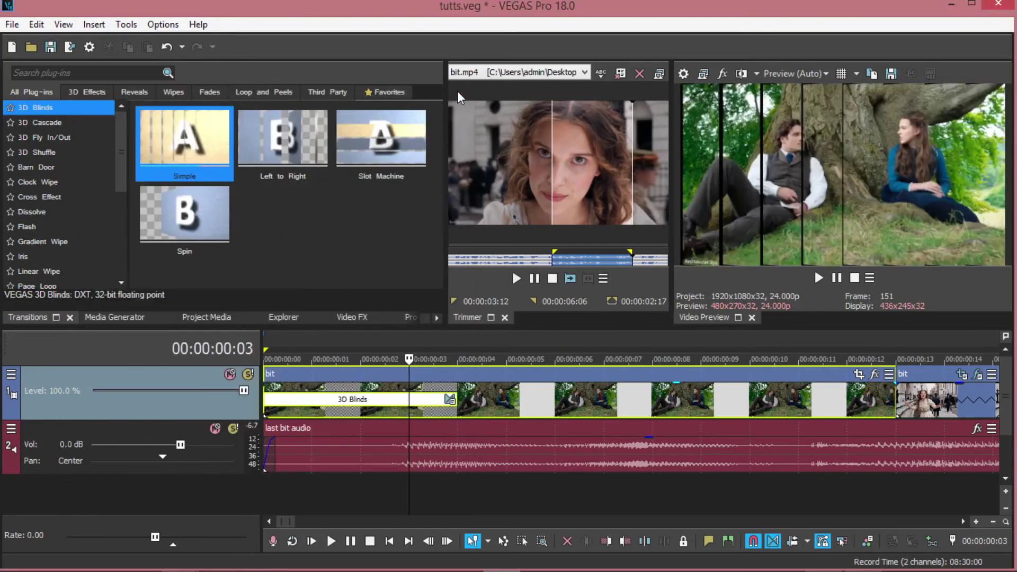
pyautogui.click(357, 408)
pyautogui.click(287, 411)
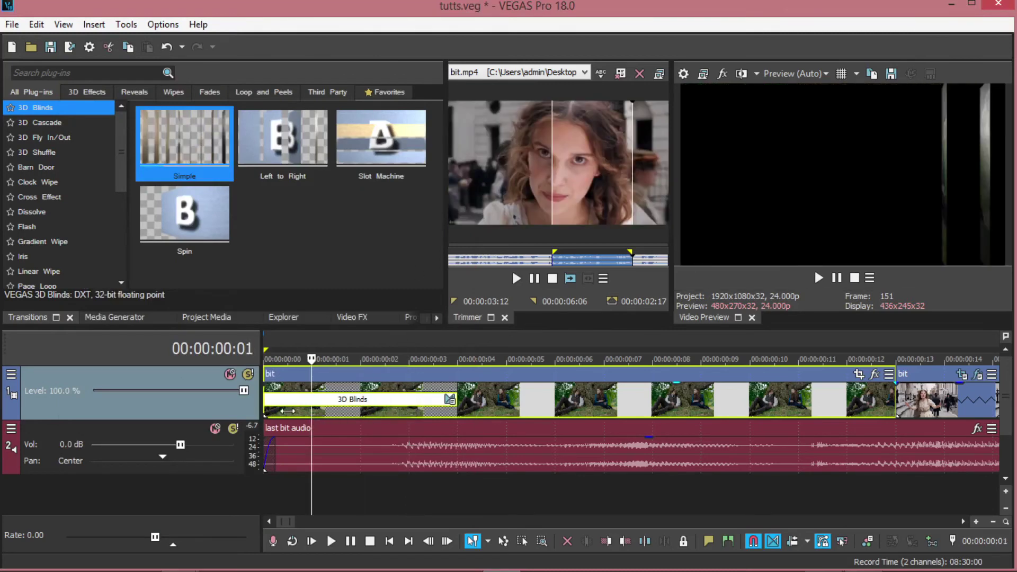
pyautogui.click(360, 502)
pyautogui.click(409, 501)
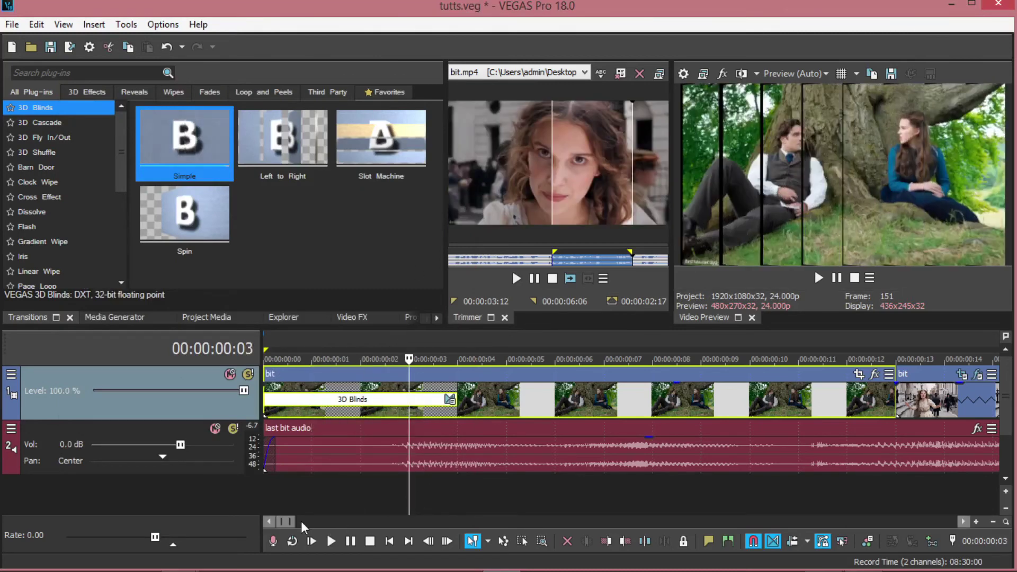
# Overlap the second bit clip by 6 frames and apply the Spin 3D Blinds preset to the crossfade.
pyautogui.scroll(-5, 303, 524)
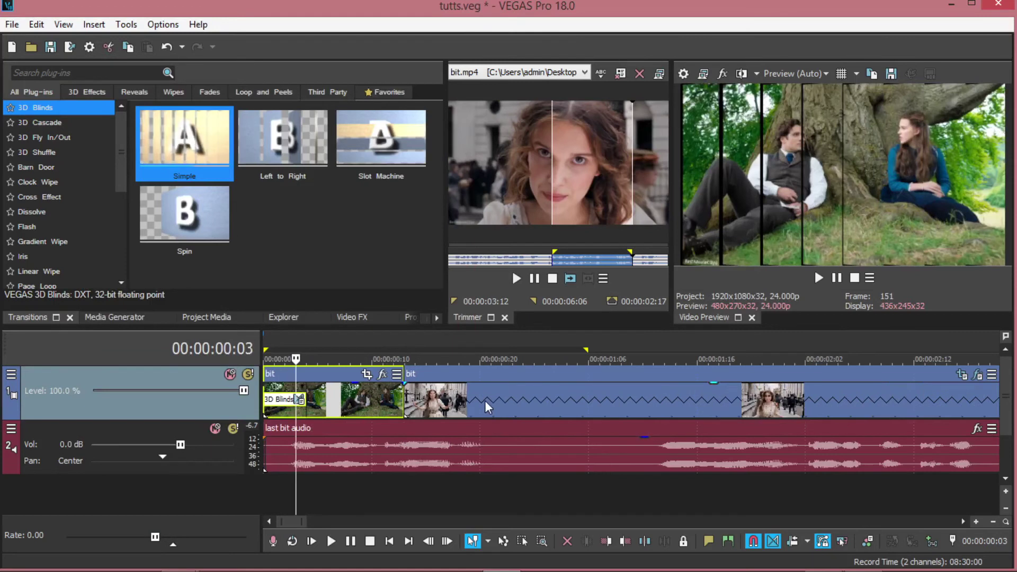
pyautogui.moveTo(484, 401); pyautogui.dragTo(424, 409)
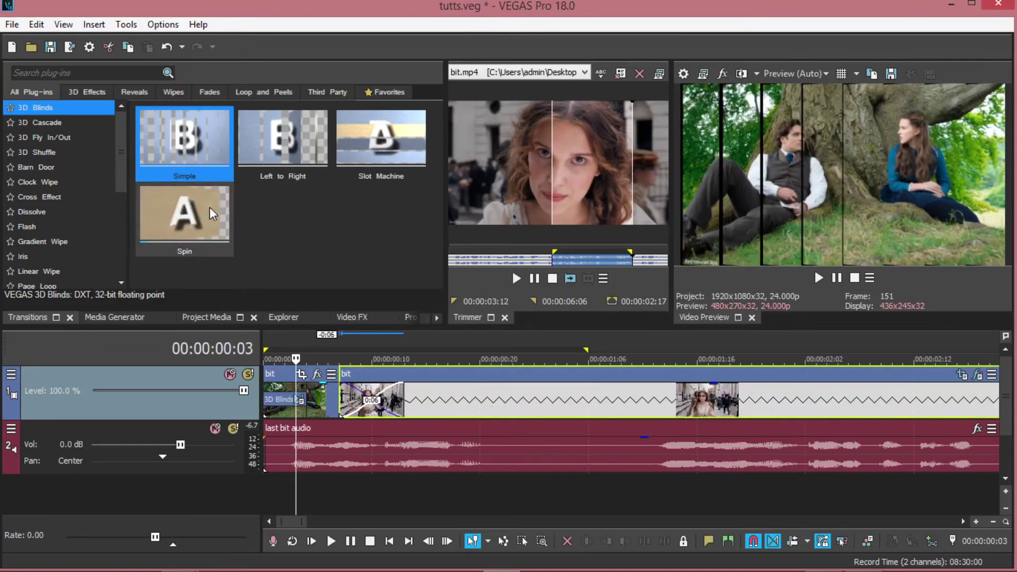
pyautogui.moveTo(208, 215); pyautogui.dragTo(366, 401)
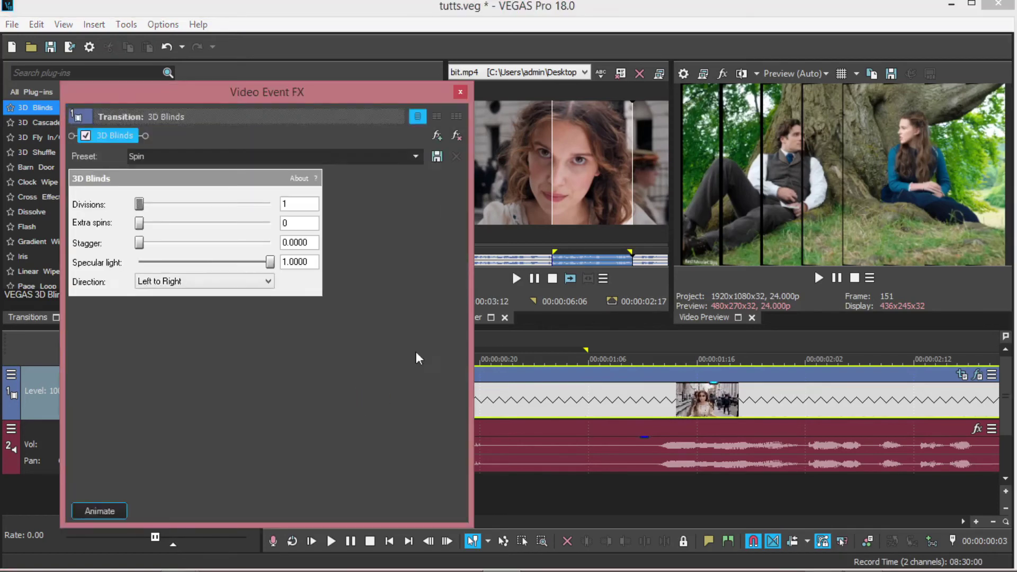
pyautogui.click(460, 93)
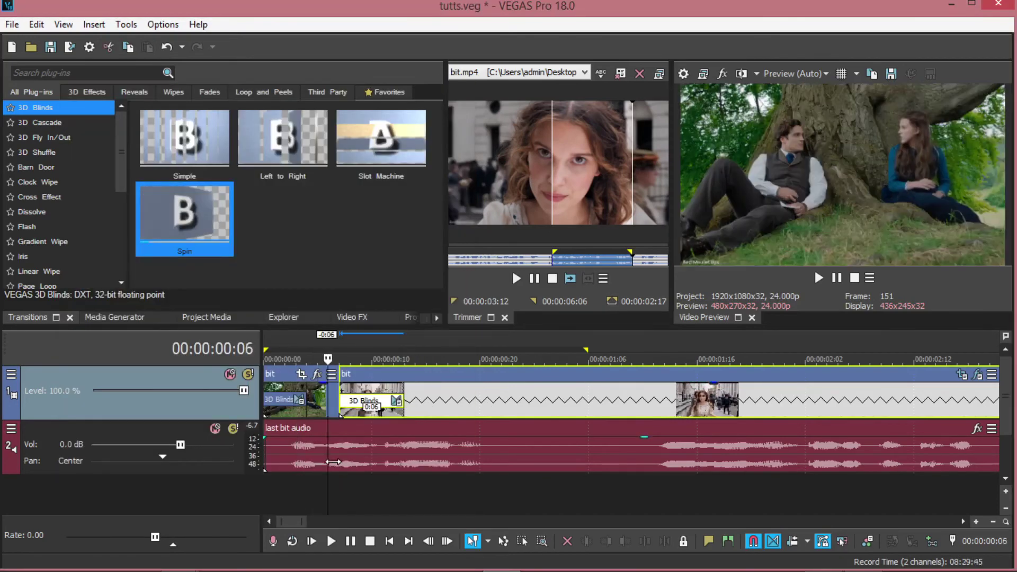
pyautogui.moveTo(334, 462); pyautogui.dragTo(407, 451)
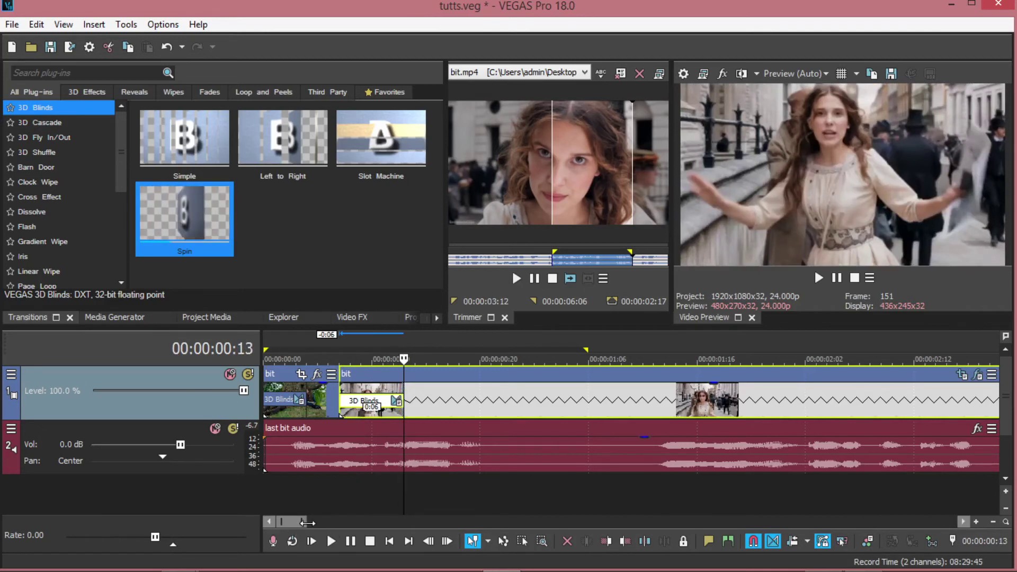
# Add the Title01 Titles & Text generator over the video and change its text to 'Glitchey tuts'.
pyautogui.moveTo(306, 522); pyautogui.dragTo(277, 522)
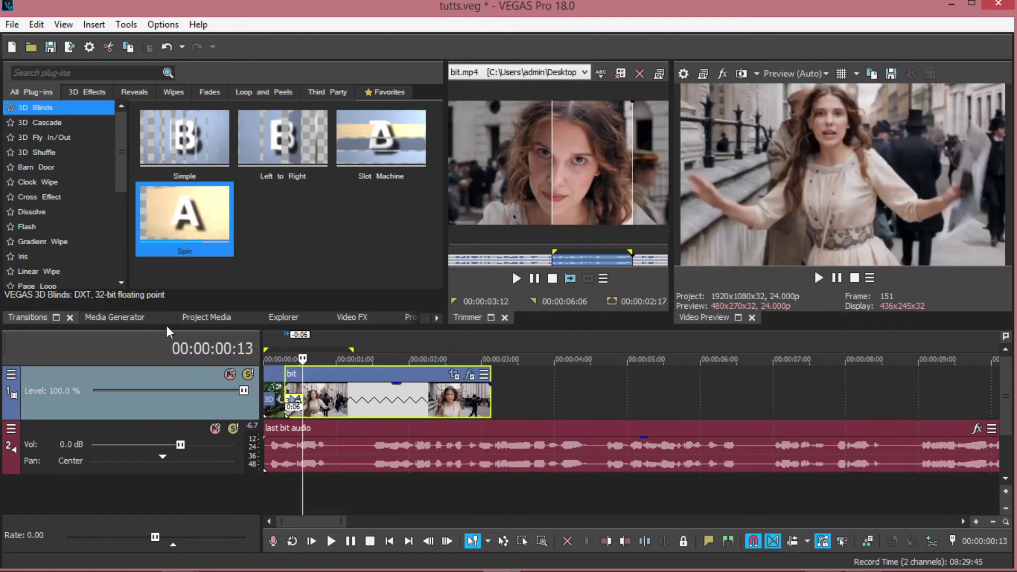
pyautogui.click(131, 320)
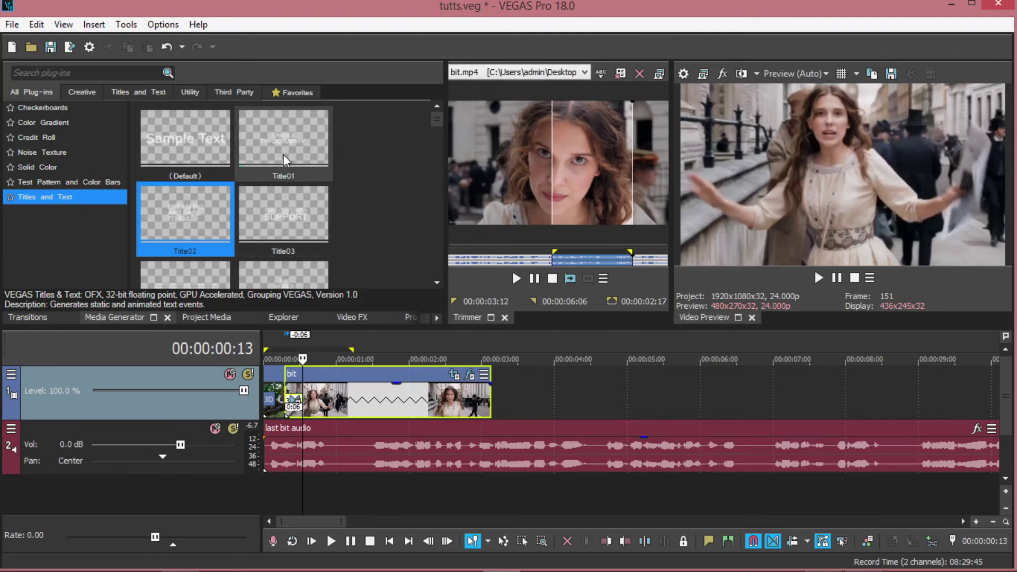
pyautogui.moveTo(283, 132); pyautogui.dragTo(272, 358)
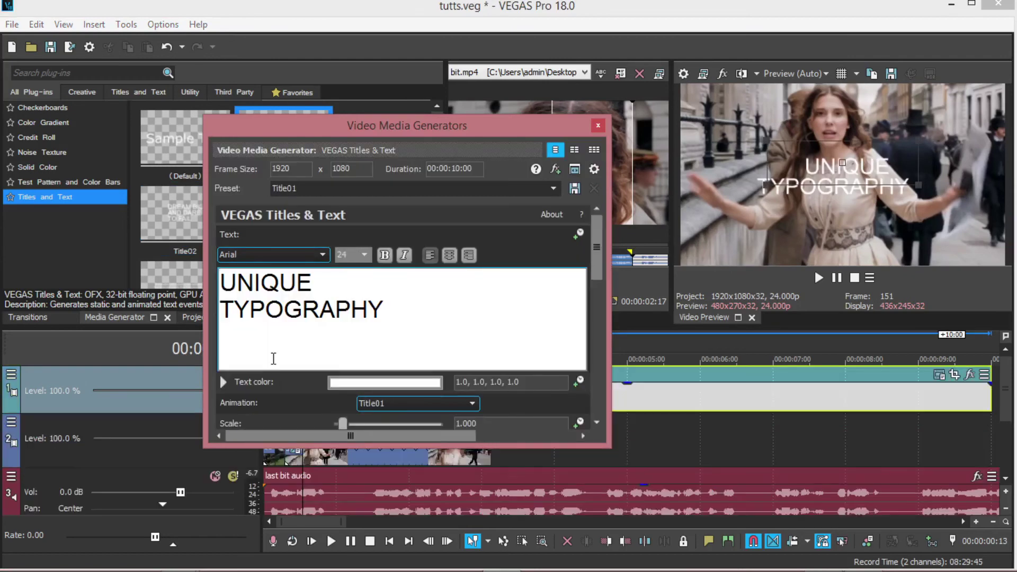
pyautogui.click(410, 323)
pyautogui.hotkey('ctrl', 'a')
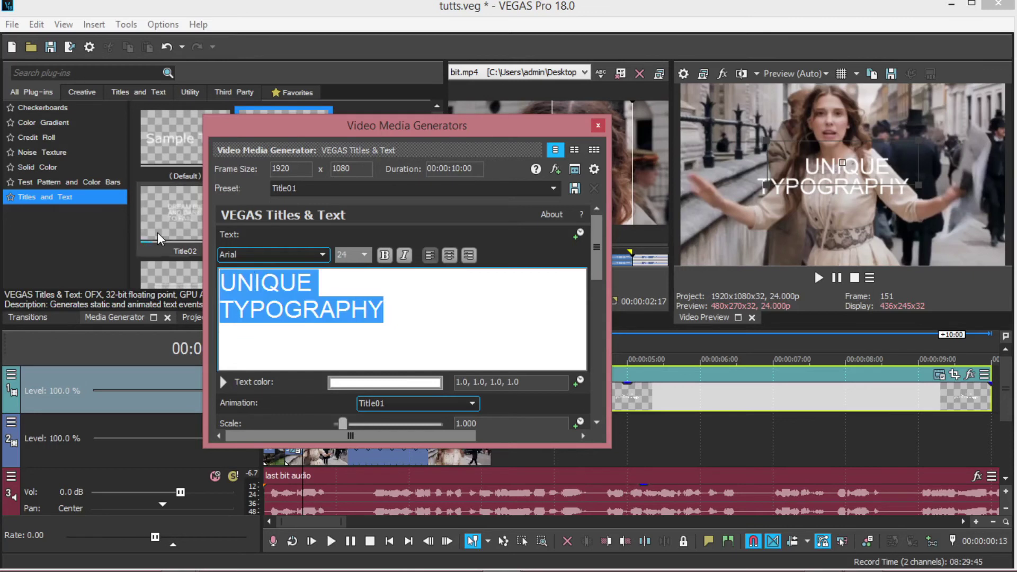
pyautogui.write('Glitchey ')
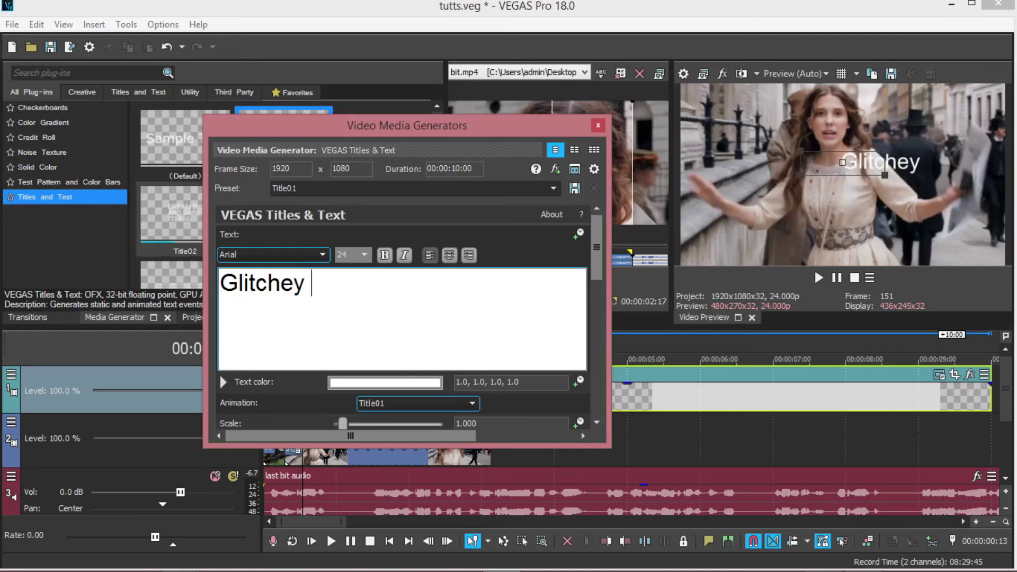
pyautogui.write('tuts')
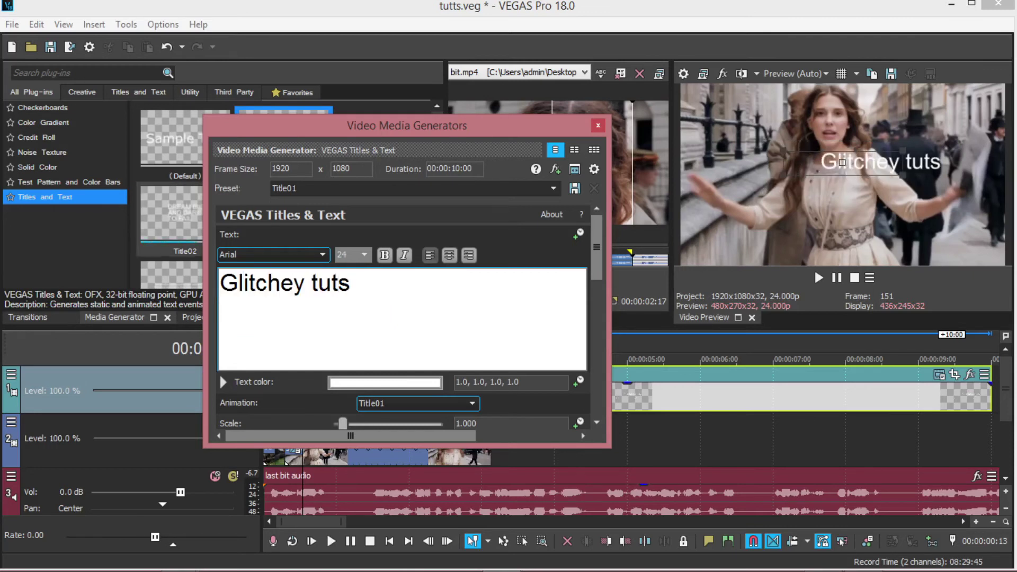
pyautogui.moveTo(596, 255); pyautogui.dragTo(502, 425)
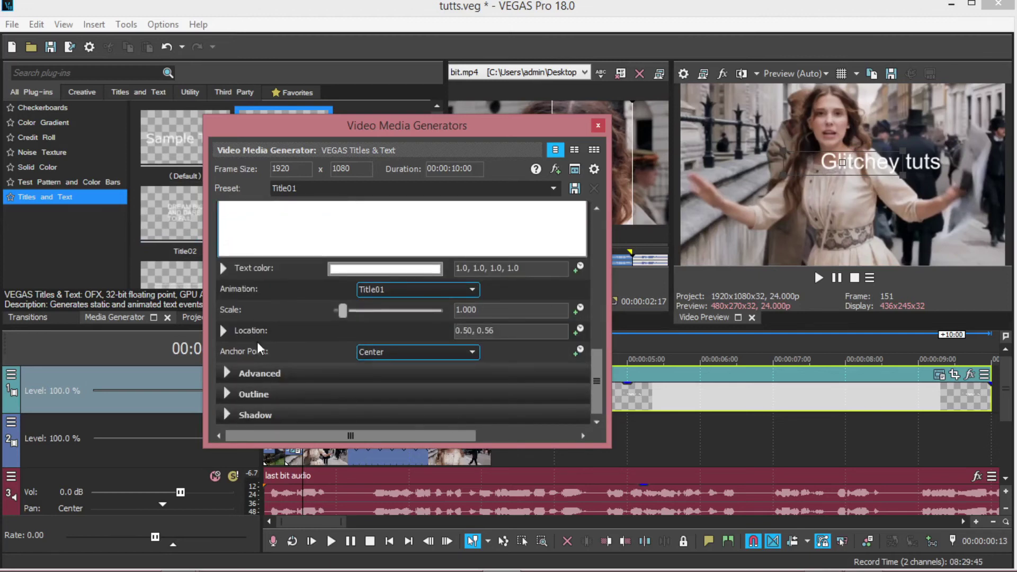
# Split the Glitchey tuts title at 00:00:03:03 and delete the part after it.
pyautogui.click(598, 126)
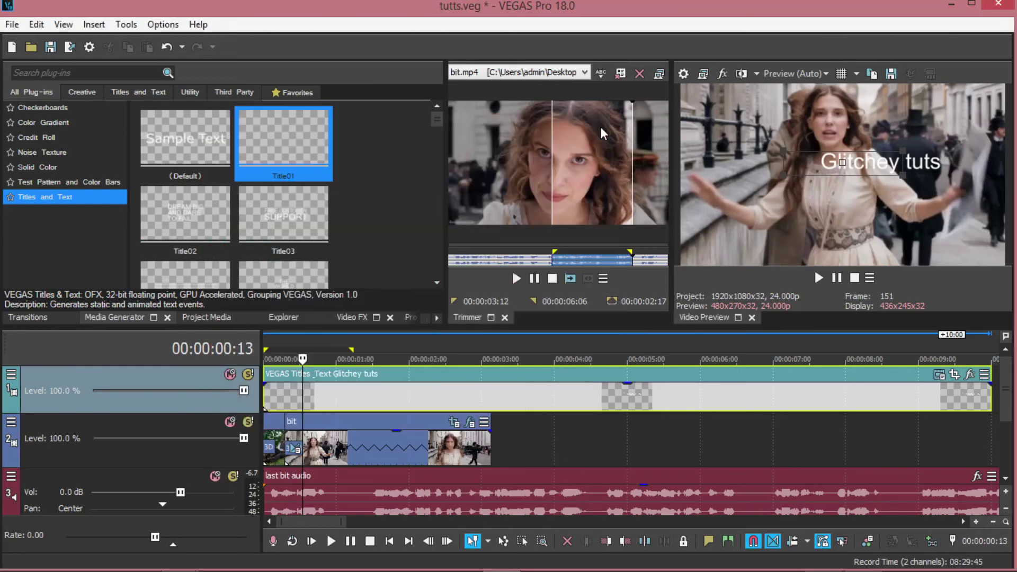
pyautogui.click(491, 403)
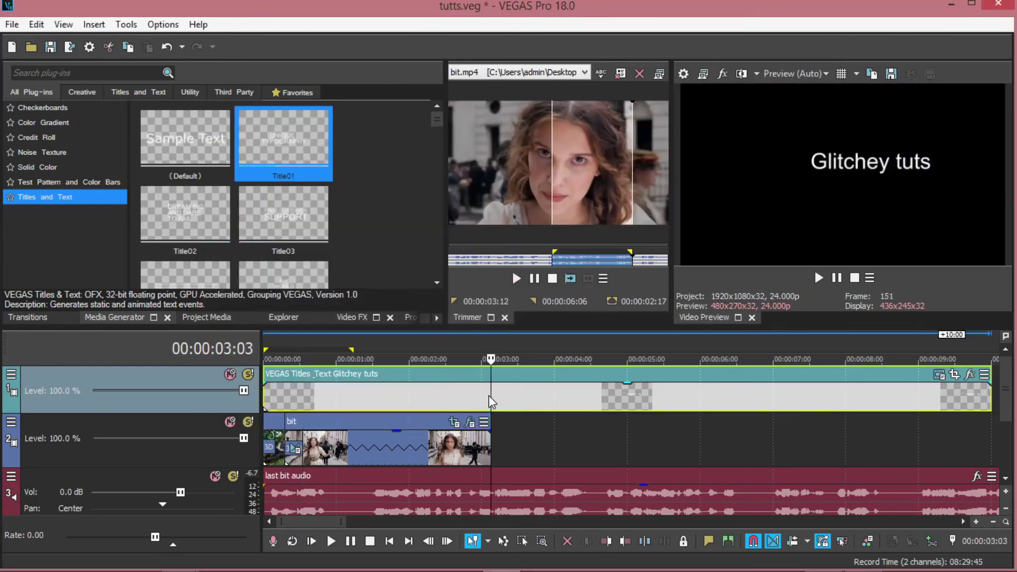
pyautogui.press('s')
pyautogui.press('Delete')
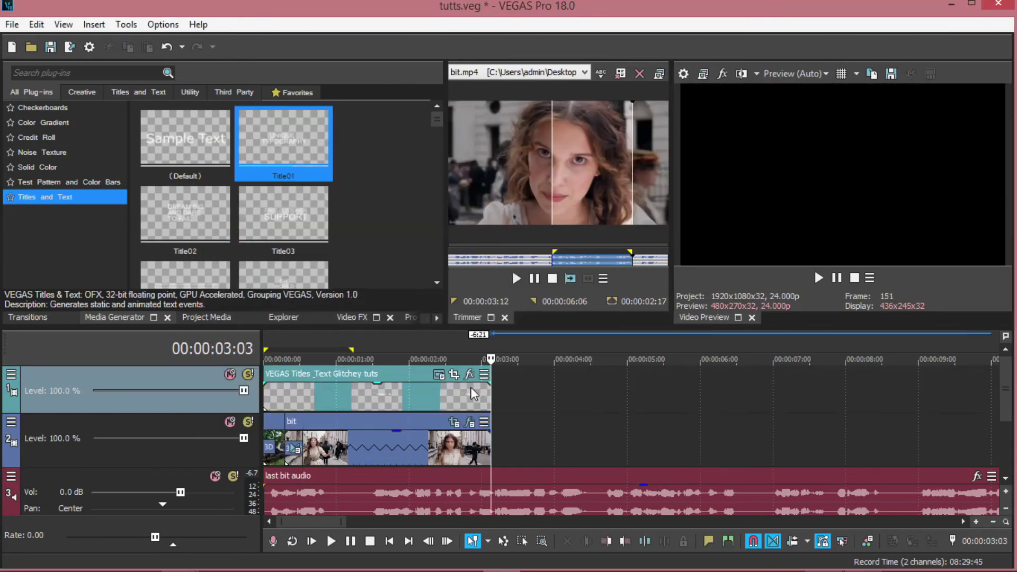
pyautogui.click(439, 376)
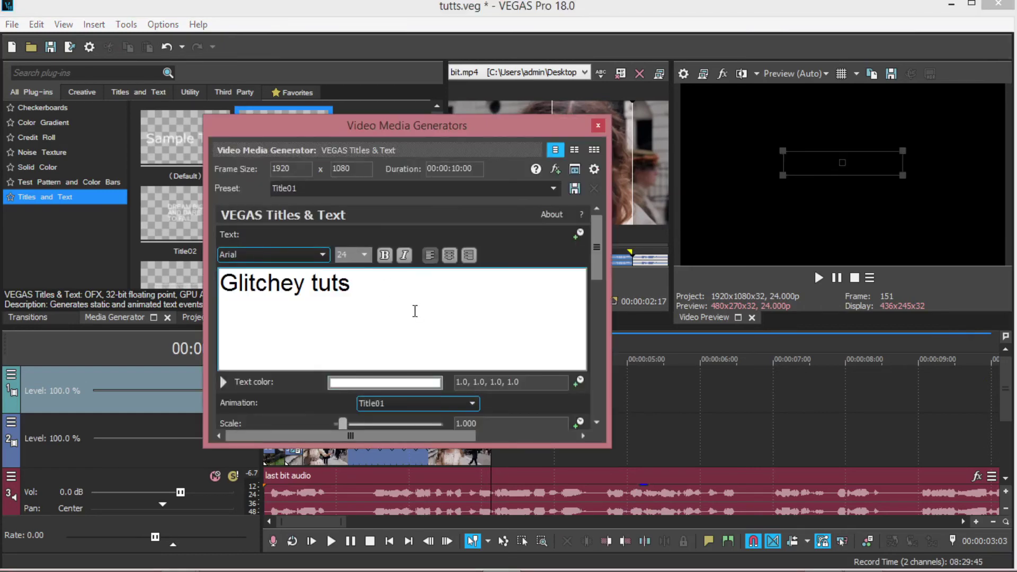
pyautogui.click(597, 126)
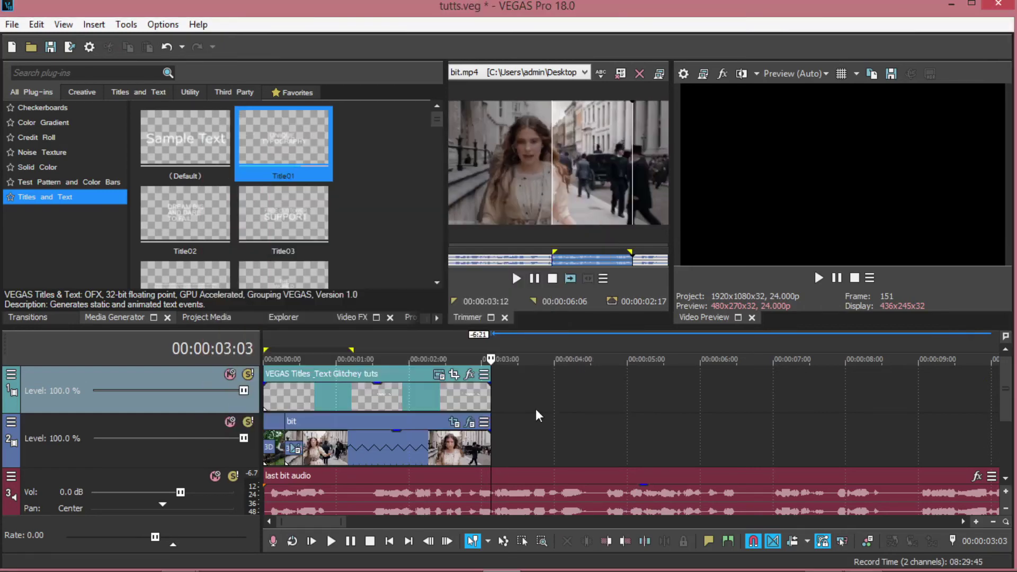
# Split the last bit audio at 00:00:03:03 and delete the remainder.
pyautogui.click(490, 504)
pyautogui.press('s')
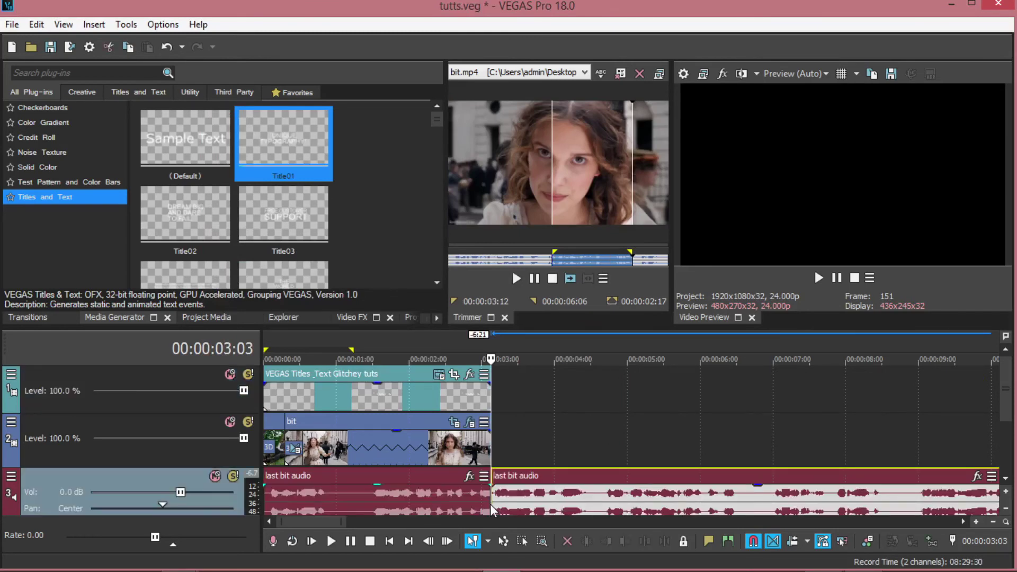
pyautogui.press('Delete')
# Loop 00:00:00:00 to 00:00:03:03 and play it back to check the 'Glitchey tuts' title.
pyautogui.moveTo(494, 344); pyautogui.dragTo(247, 350)
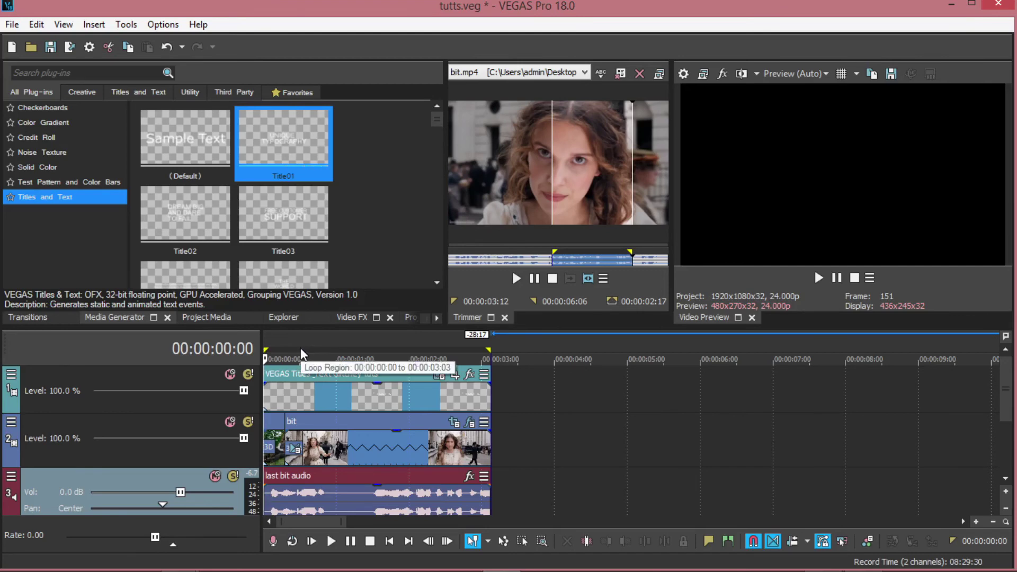
pyautogui.press('space')
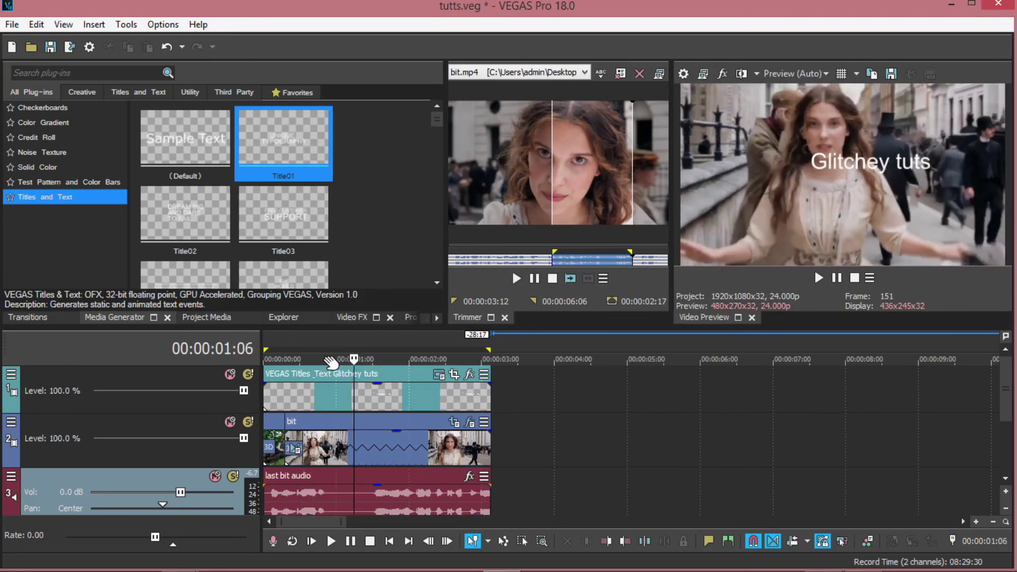
pyautogui.click(329, 546)
pyautogui.click(330, 546)
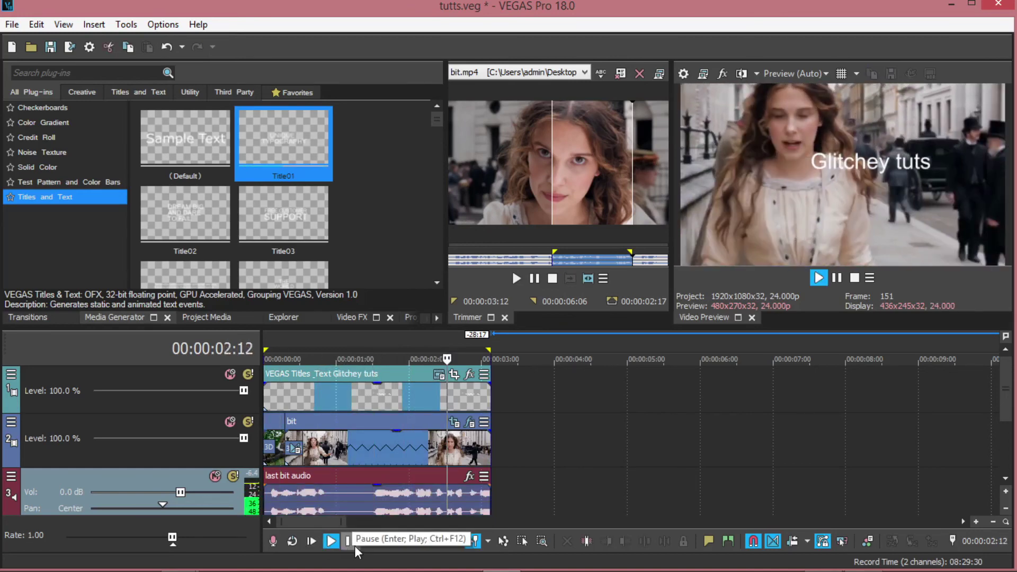
pyautogui.click(70, 49)
# In Render As, choose Sony AVC/MVC with the Internet 1920x1080-30p template for tutts.mp4.
pyautogui.press('Escape')
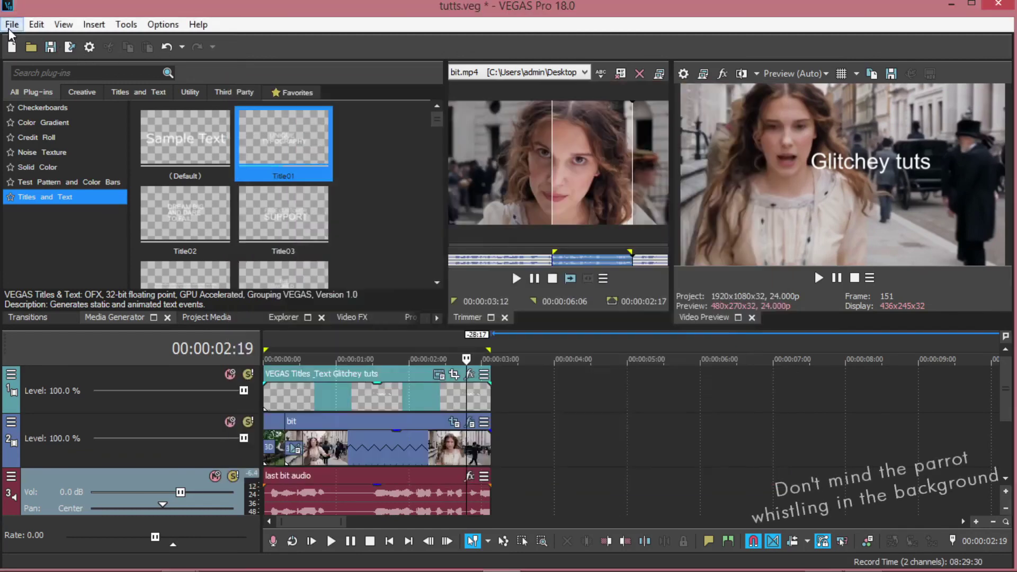
pyautogui.click(11, 26)
pyautogui.click(35, 155)
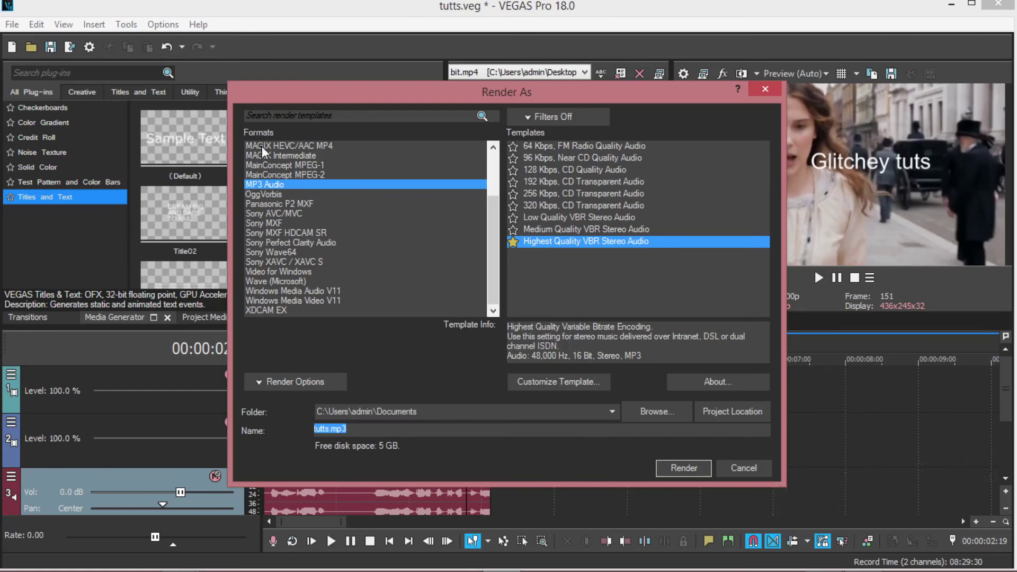
pyautogui.click(281, 214)
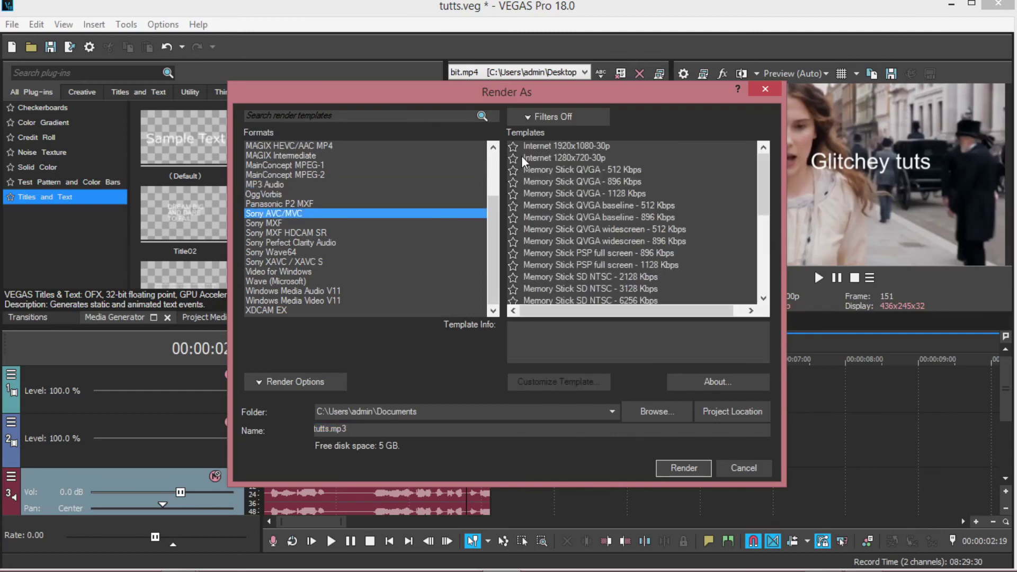
pyautogui.click(297, 185)
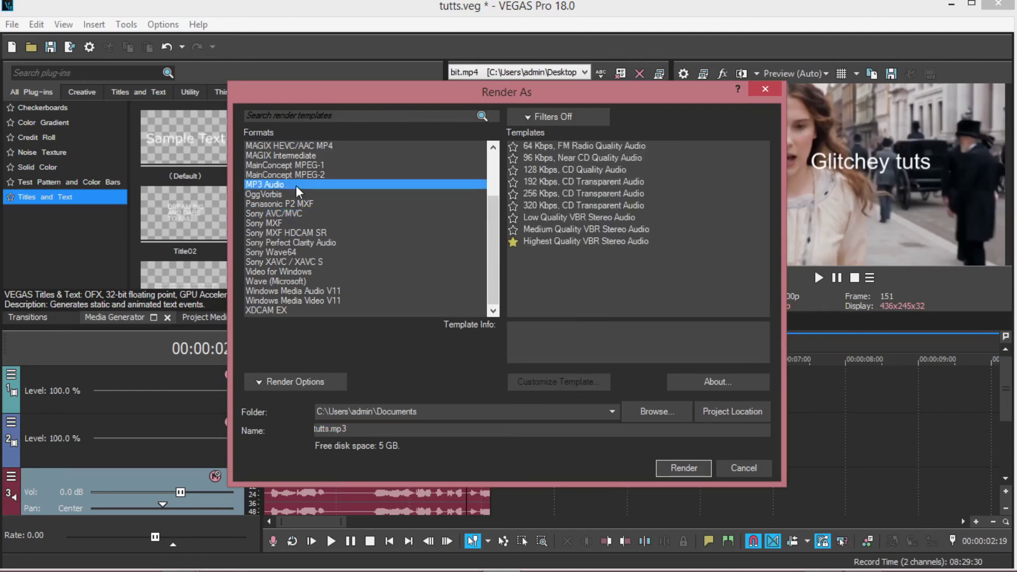
pyautogui.click(535, 241)
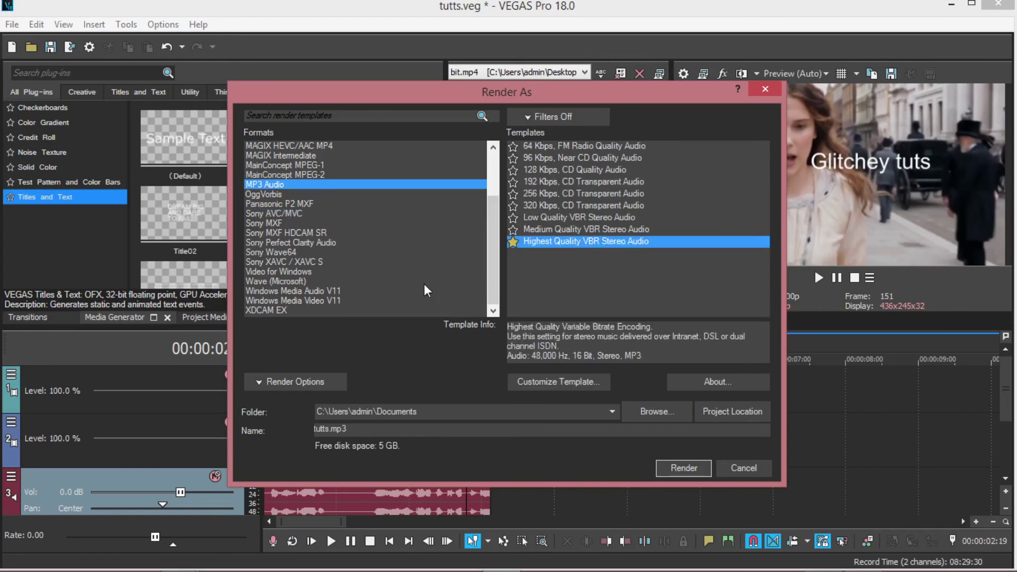
pyautogui.click(274, 216)
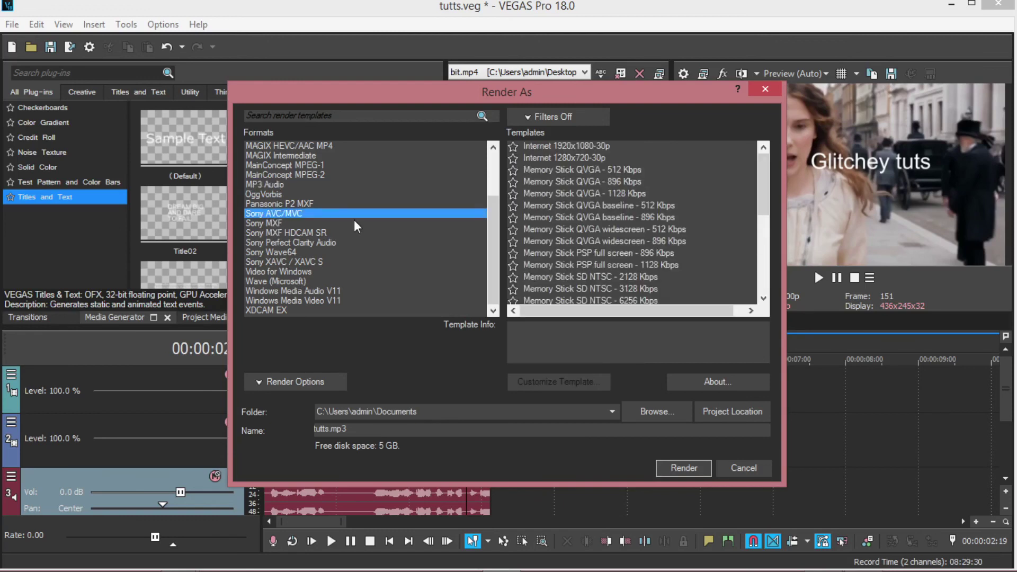
pyautogui.click(593, 145)
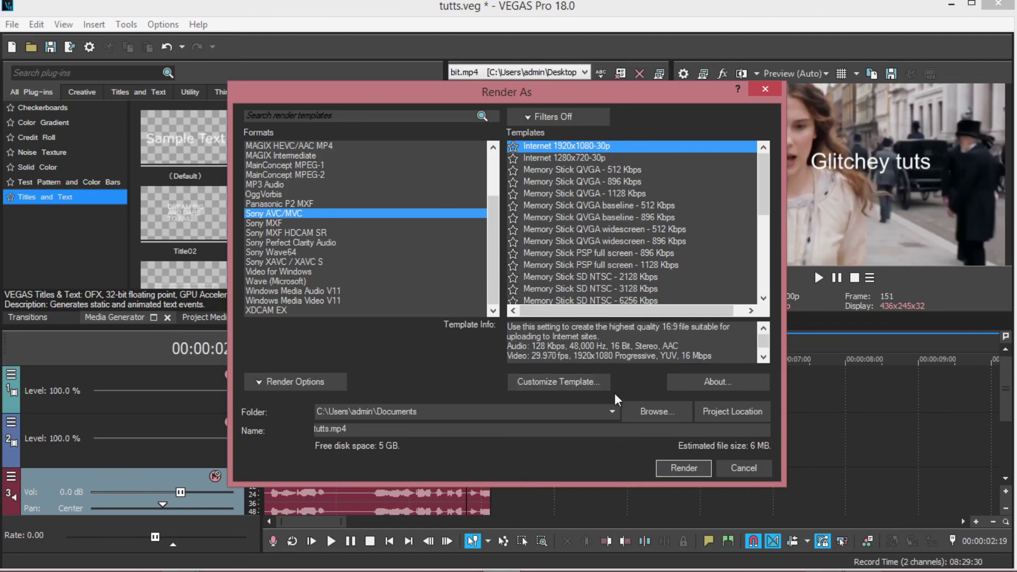
# Customize the template to a 24.000 (Film) frame rate and render tutts.mp4.
pyautogui.click(548, 389)
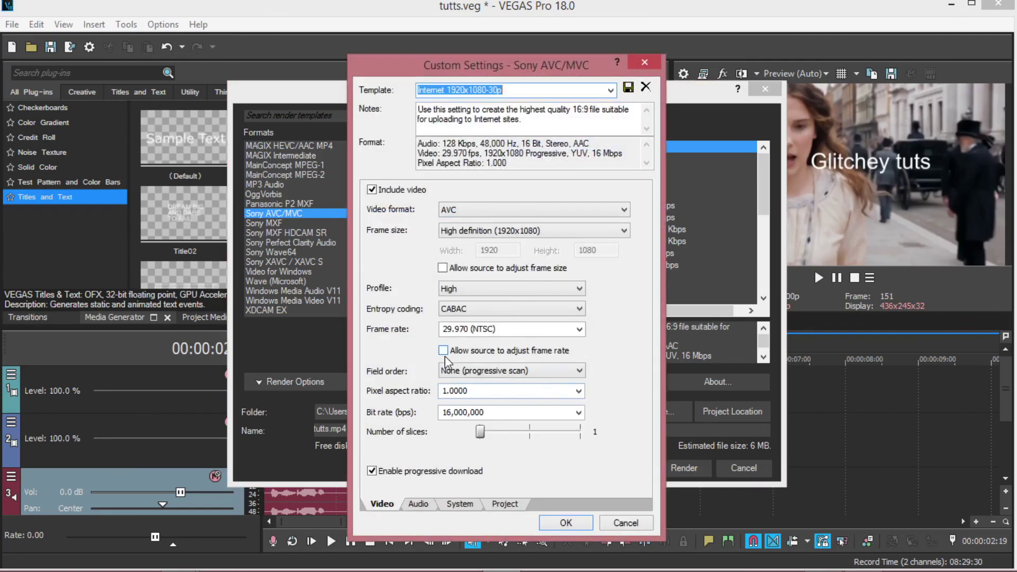
pyautogui.click(578, 329)
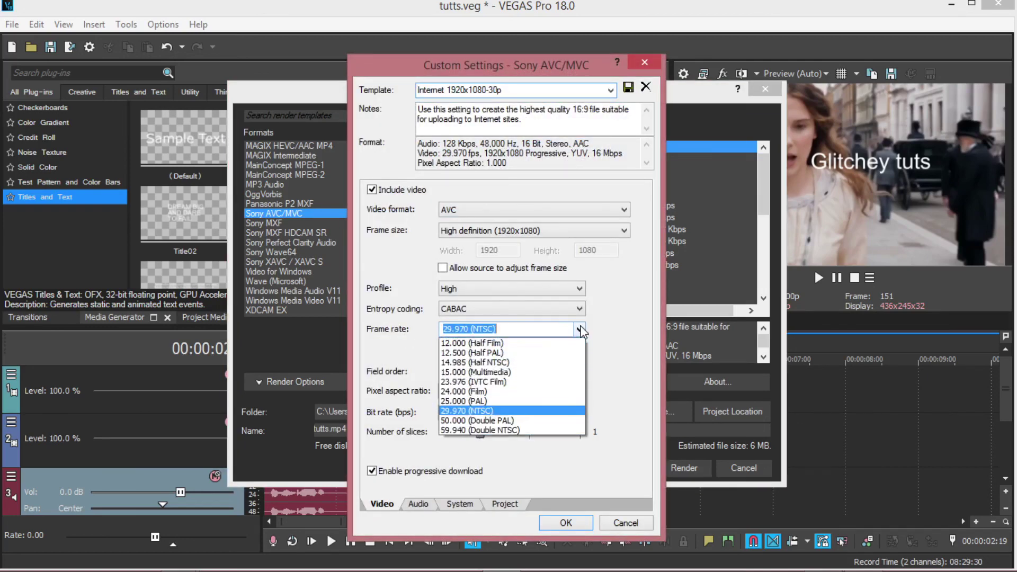
pyautogui.click(477, 392)
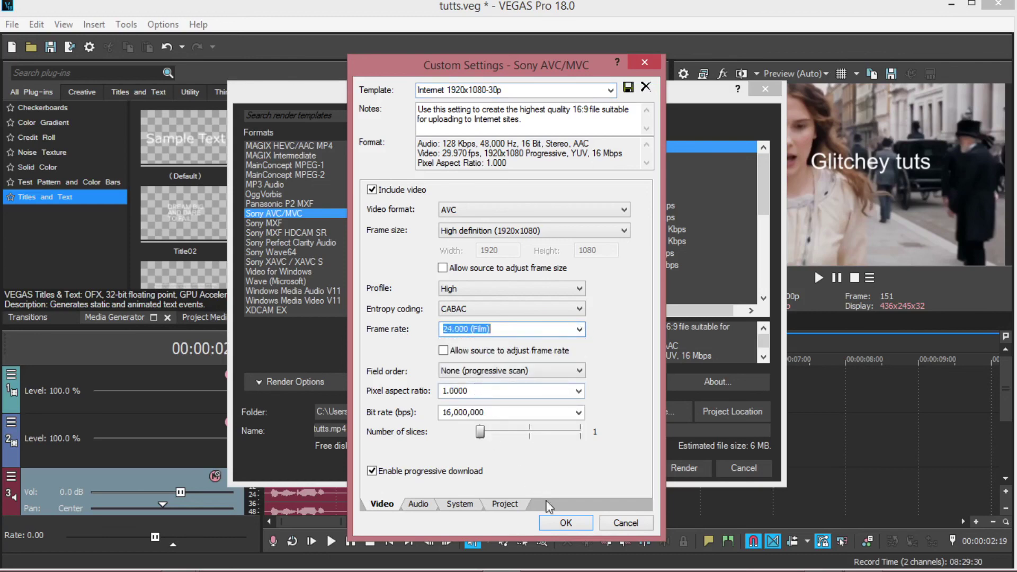
pyautogui.click(551, 522)
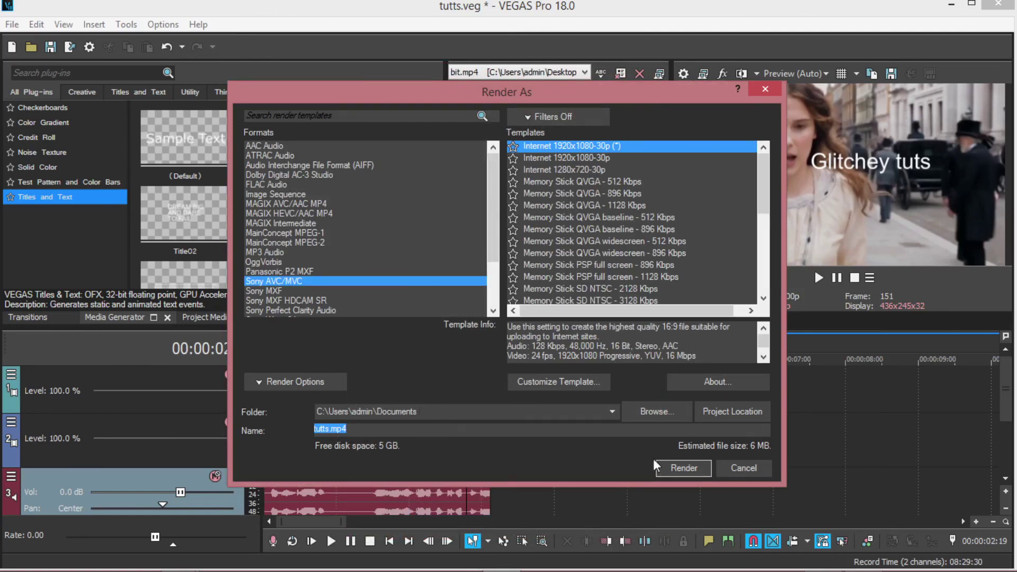
pyautogui.click(672, 467)
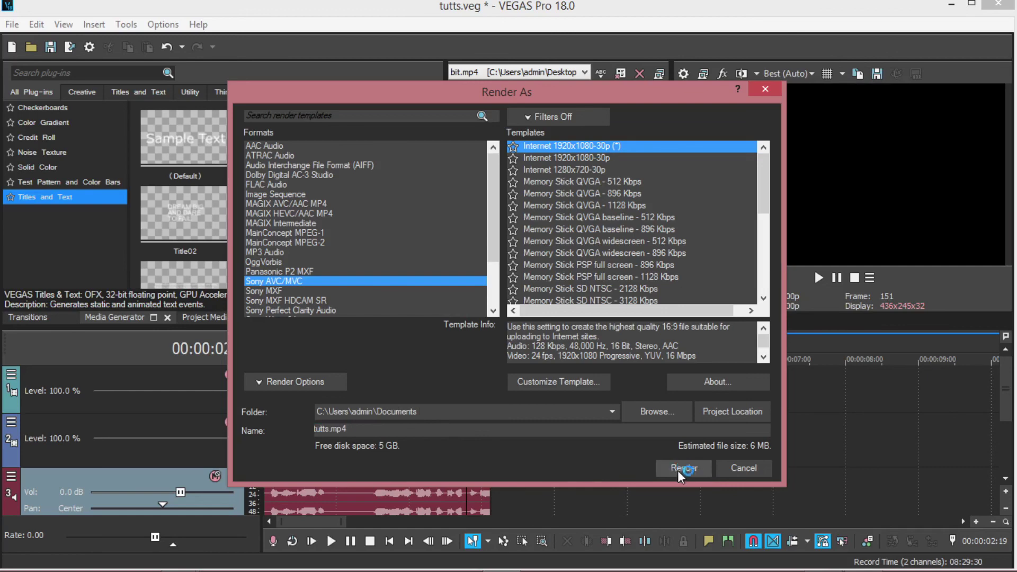